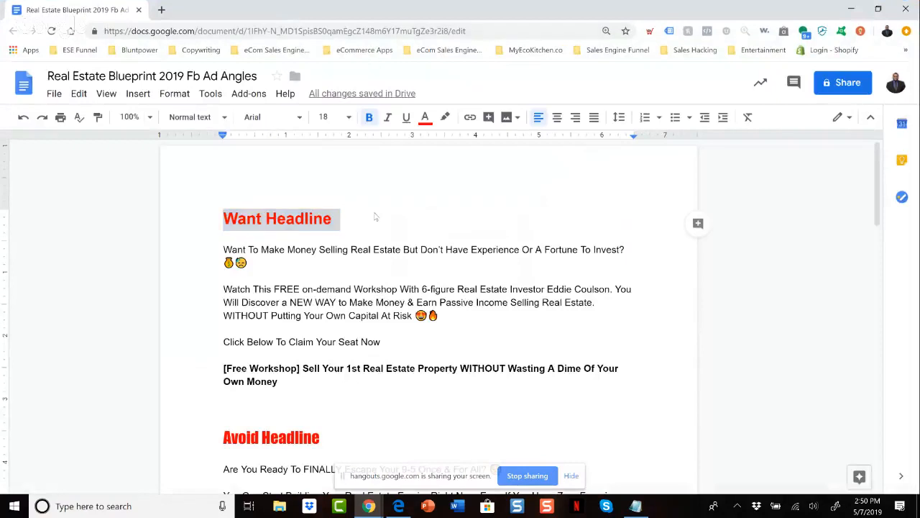
Switch from the ad angles document to the Ads Manager page in the other browser window.
key(alt+Tab)
key(alt+Tab)
key(alt+Tab)
key(alt+Tab)
key(alt+Tab)
key(alt+Tab)
key(alt+Tab)
key(alt+Tab)
key(alt+Tab)
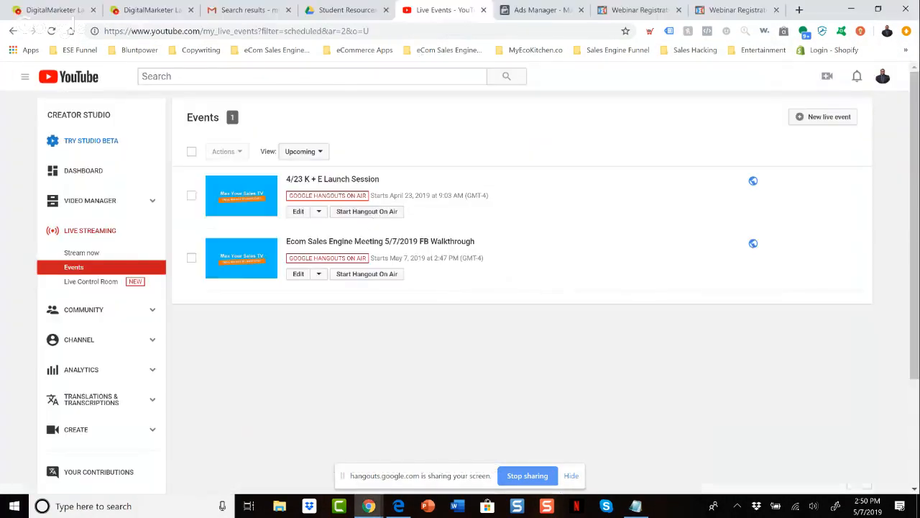
key(alt+Tab)
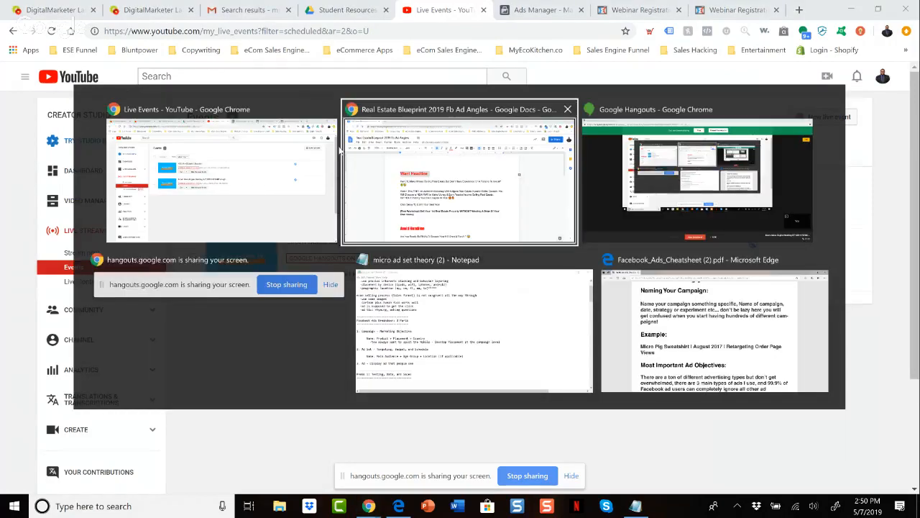
key(alt+Tab)
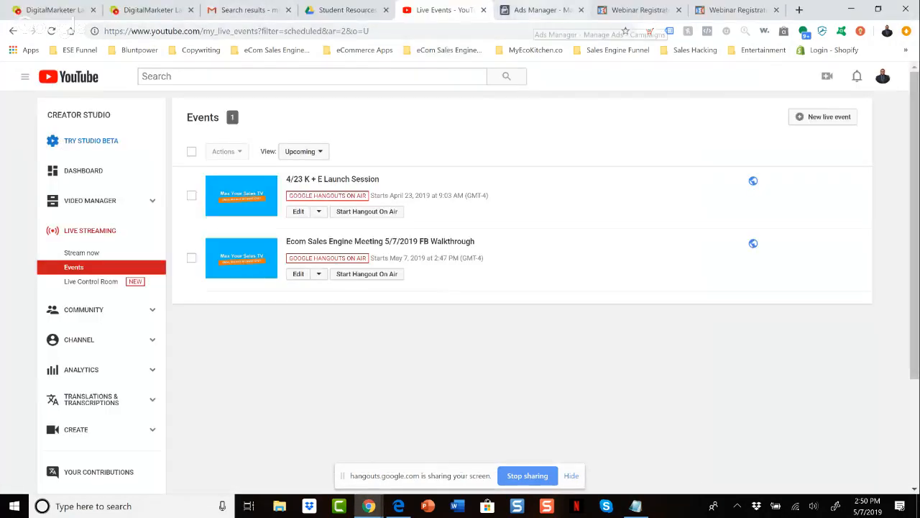
click(535, 10)
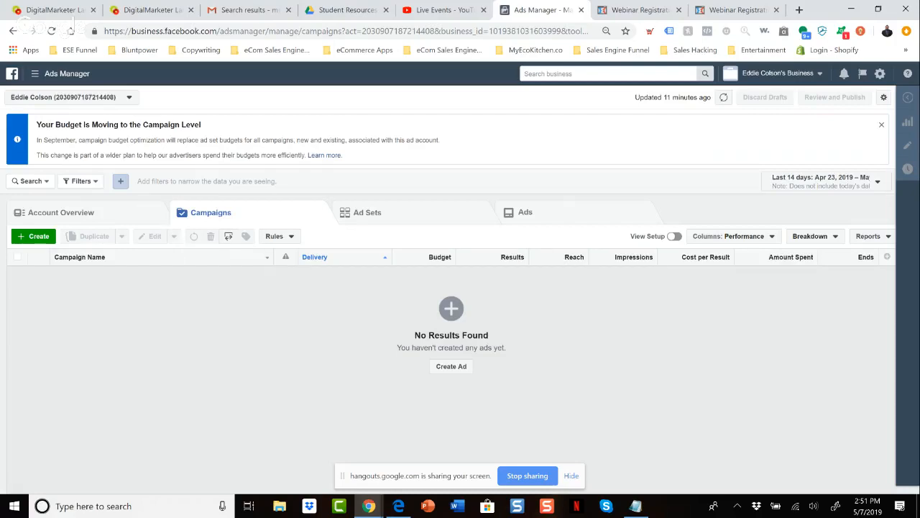
Reload Ads Manager and start a new campaign with Video views as its marketing objective.
click(36, 74)
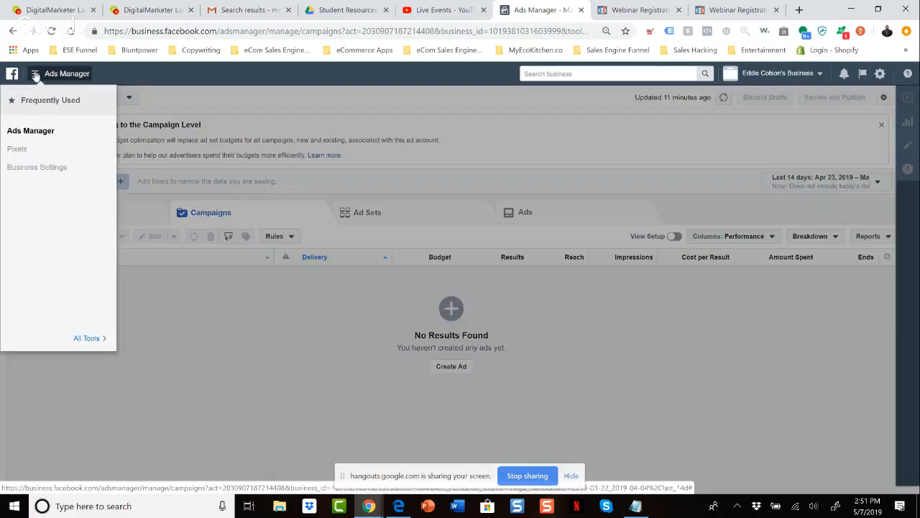
click(37, 132)
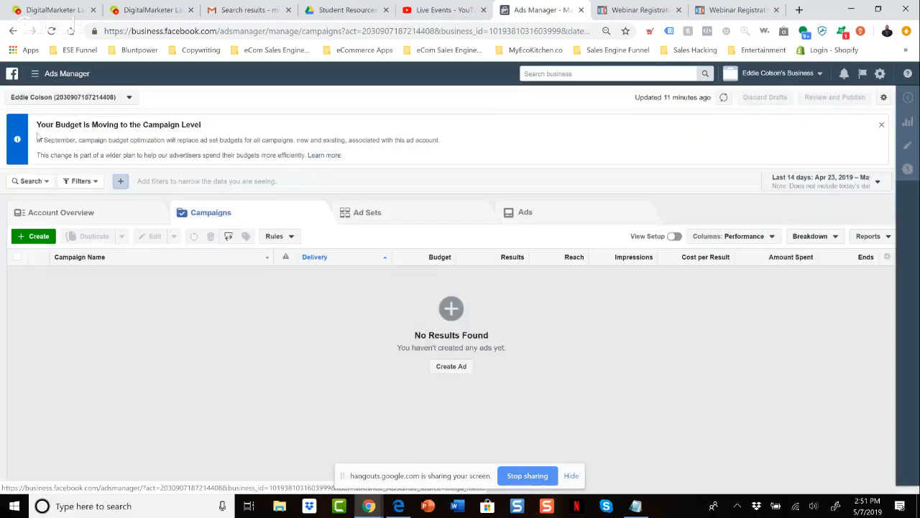
click(38, 243)
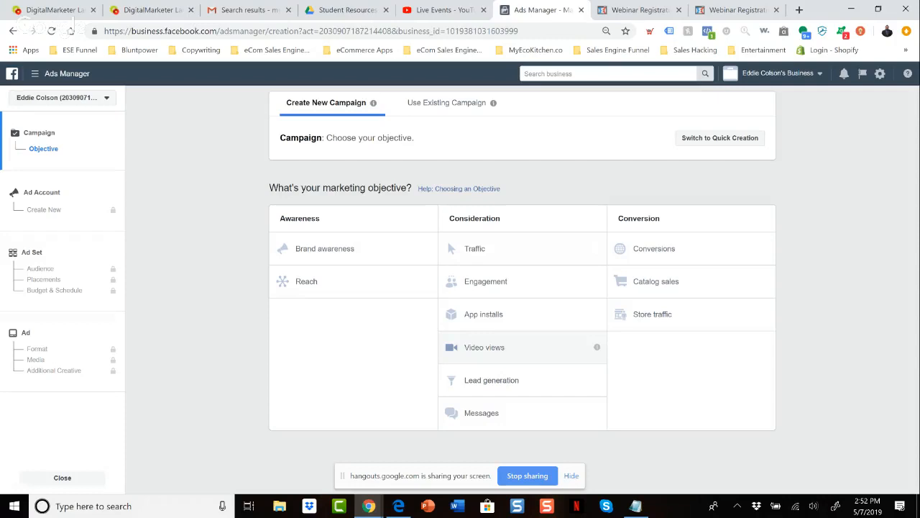
click(485, 347)
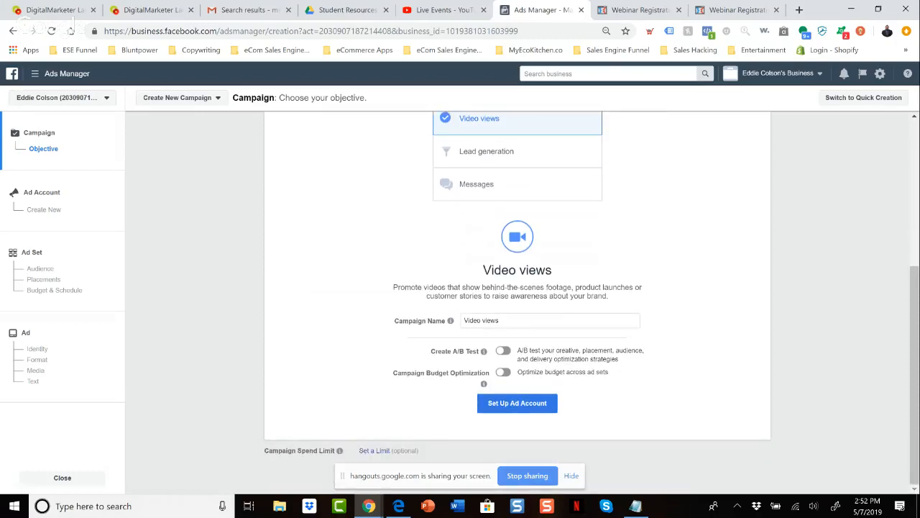
Name the campaign "Real Estate Roadmap Workshop | Desktop & Mobile | Video Views".
drag(519, 320, 462, 321)
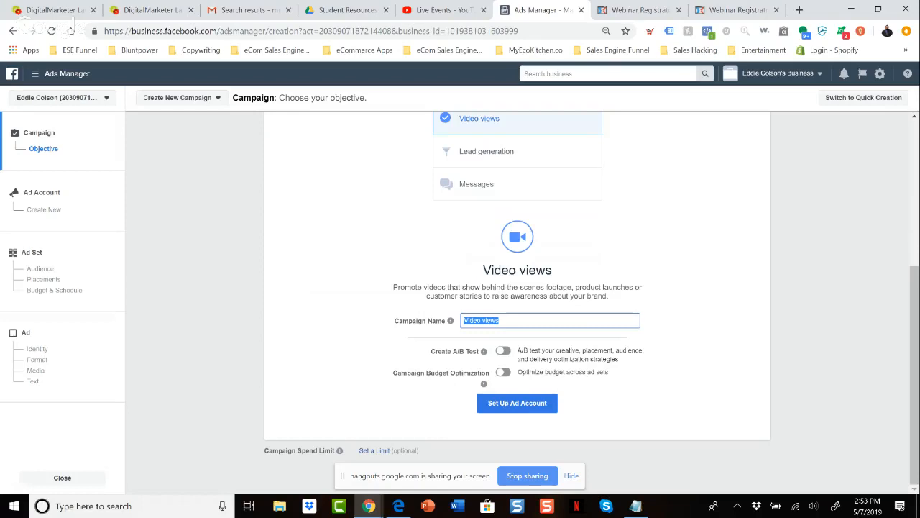
text(Real Estate Readmap Wor)
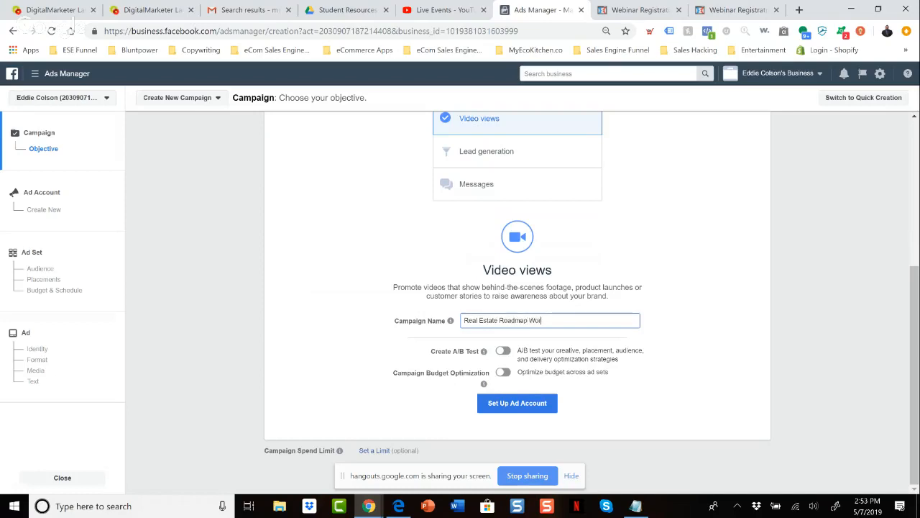
text(kshop | Desktop & Mobile |)
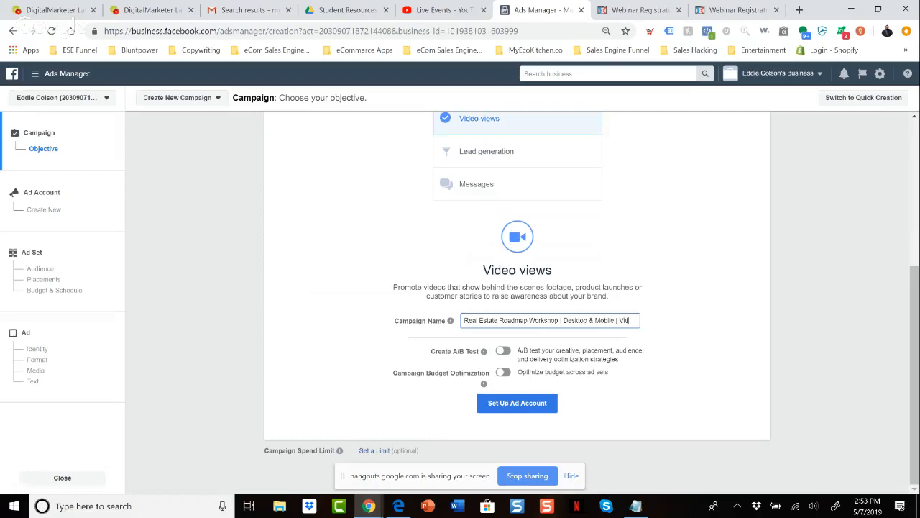
text(Vi)
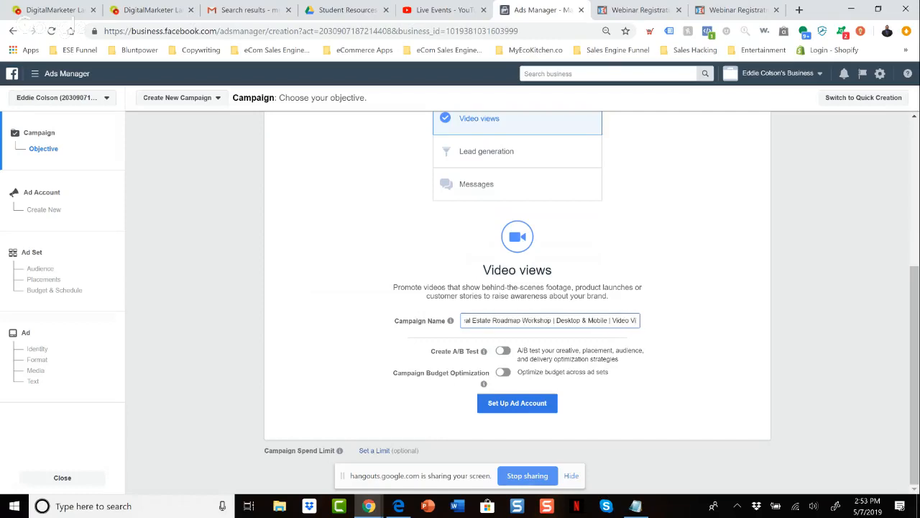
text(ews)
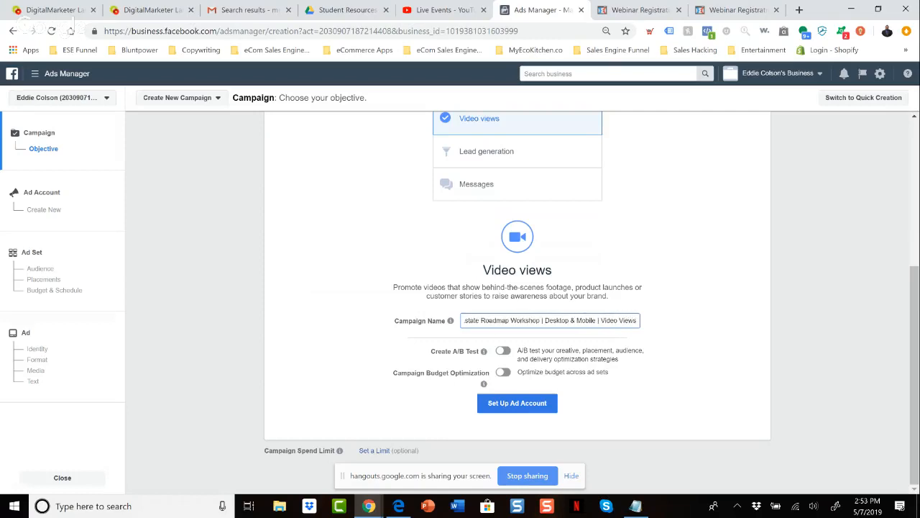
Abbreviate the "Video Views" ending of the campaign name and accept the default ad account country, currency and time zone.
key(BackSpace)
key(BackSpace)
key(BackSpace)
key(BackSpace)
key(BackSpace)
key(BackSpace)
key(BackSpace)
key(BackSpace)
key(BackSpace)
key(BackSpace)
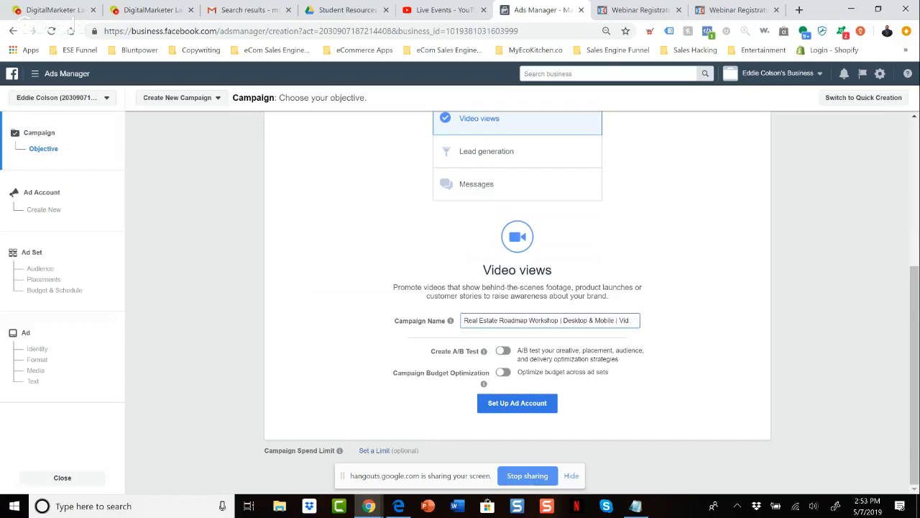
text(V)
click(517, 403)
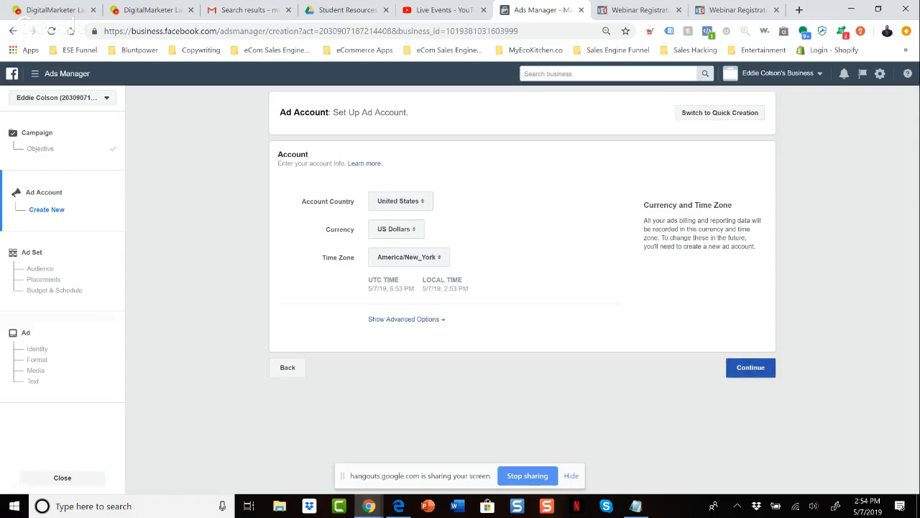
click(750, 367)
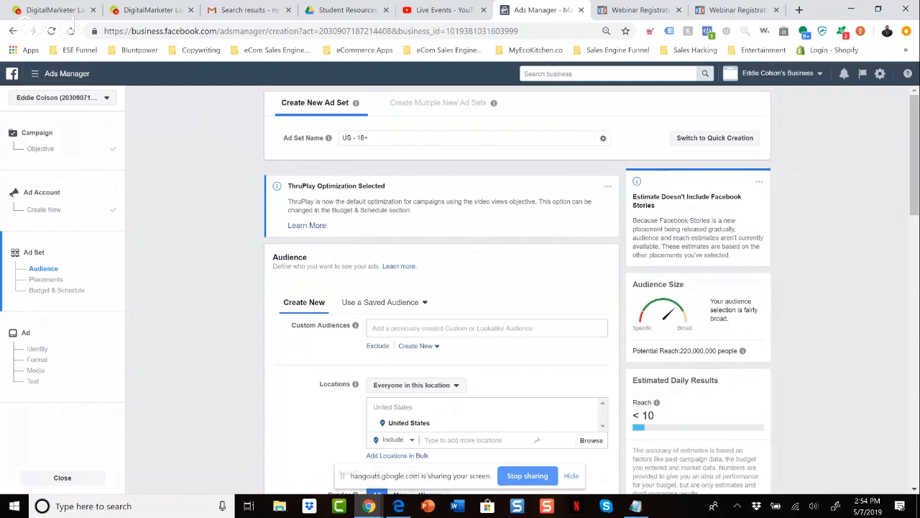
Replace the default ad set name with "Email List Lookalike 1% | 26-50 |".
triple_click(365, 138)
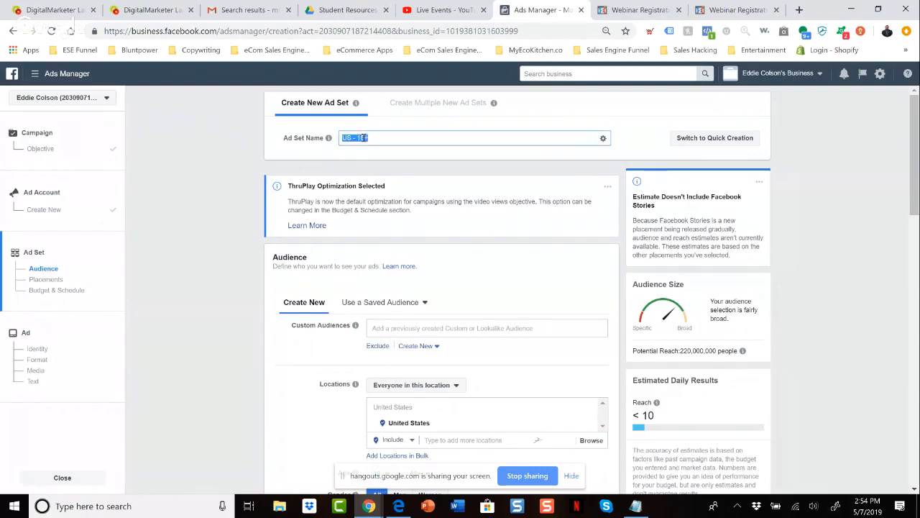
key(BackSpace)
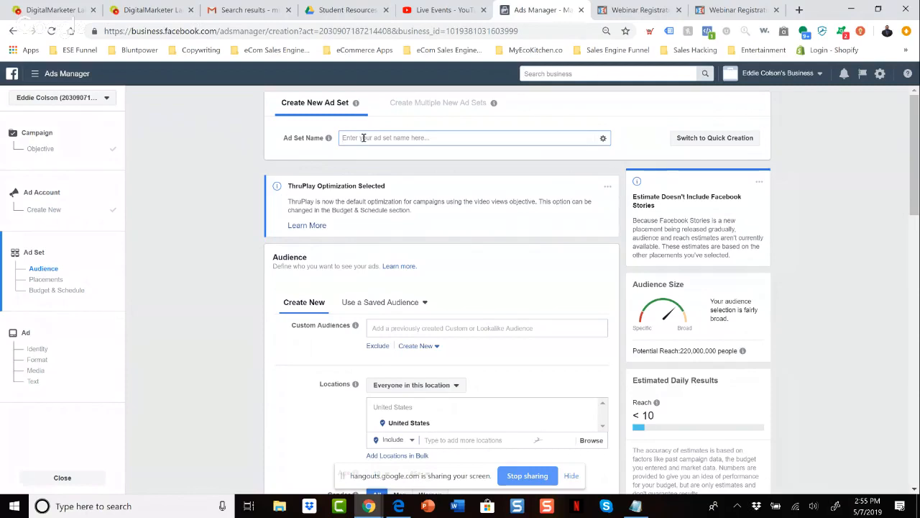
text(E)
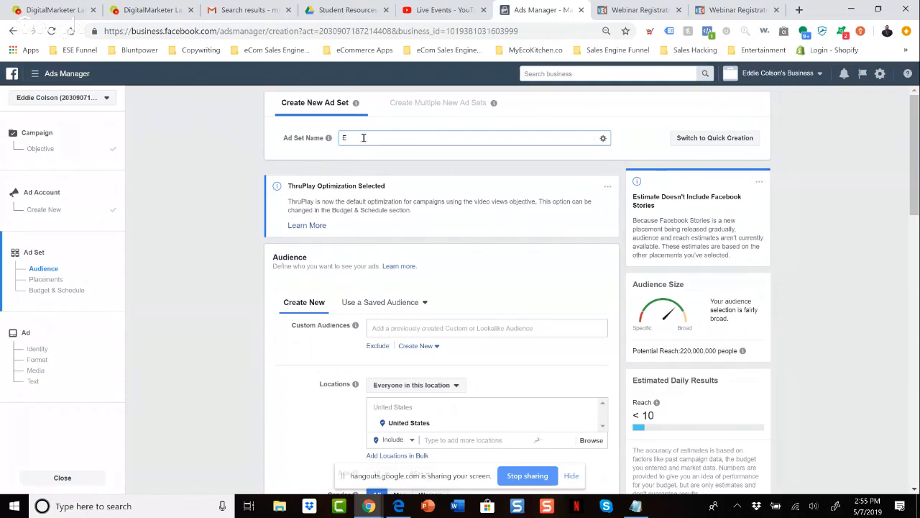
text(mail List Lookalike 1%)
text(|)
text(26-50 |)
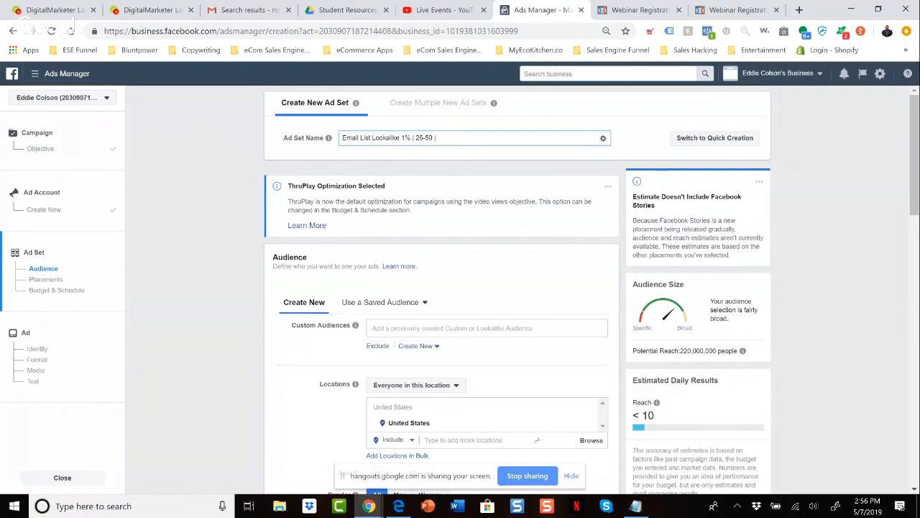
Check the account's previously created audiences for a lookalike audience usable in this ad set.
scroll(437, 183, down, 1)
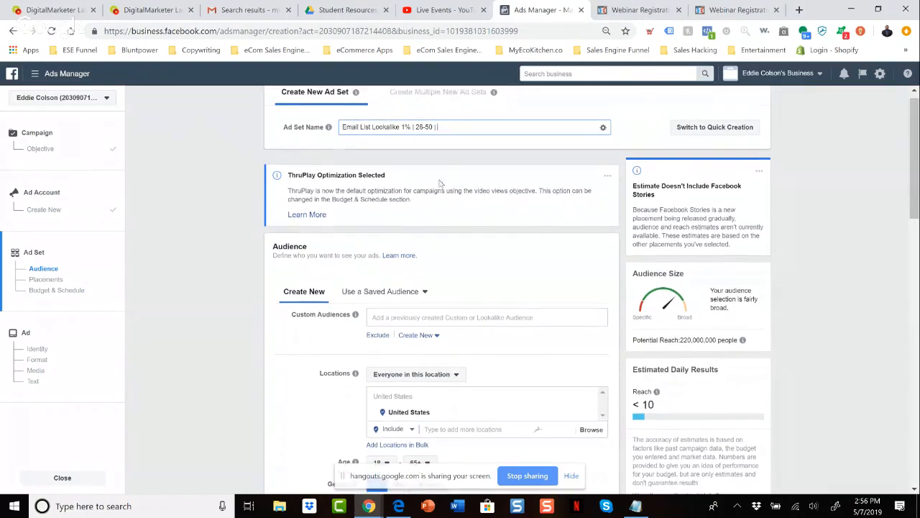
scroll(435, 187, down, 3)
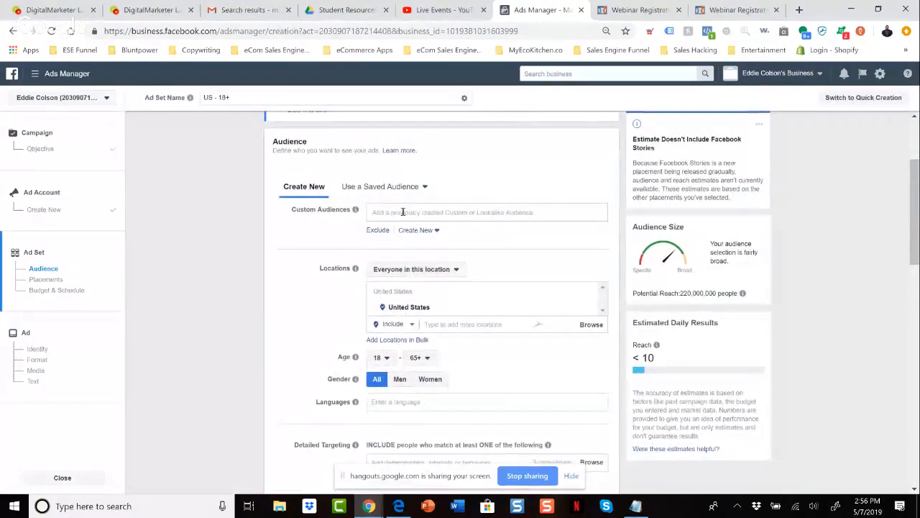
click(403, 212)
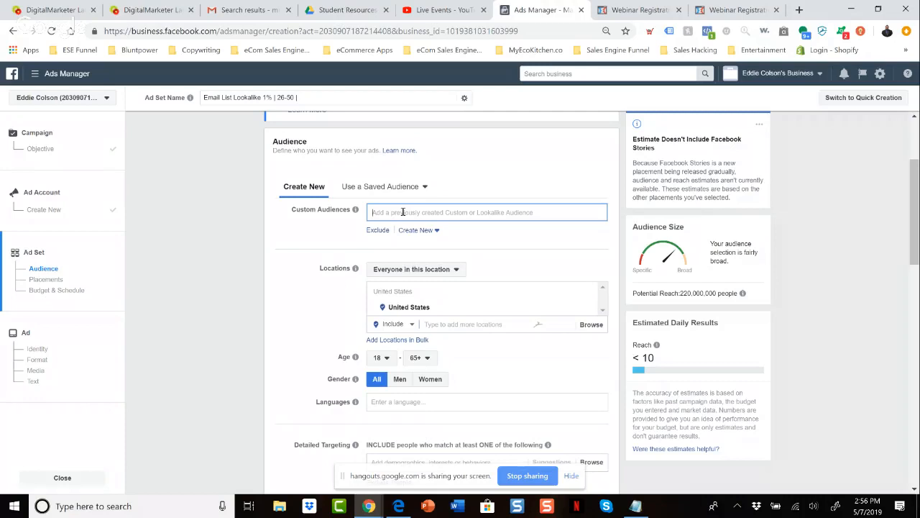
click(372, 232)
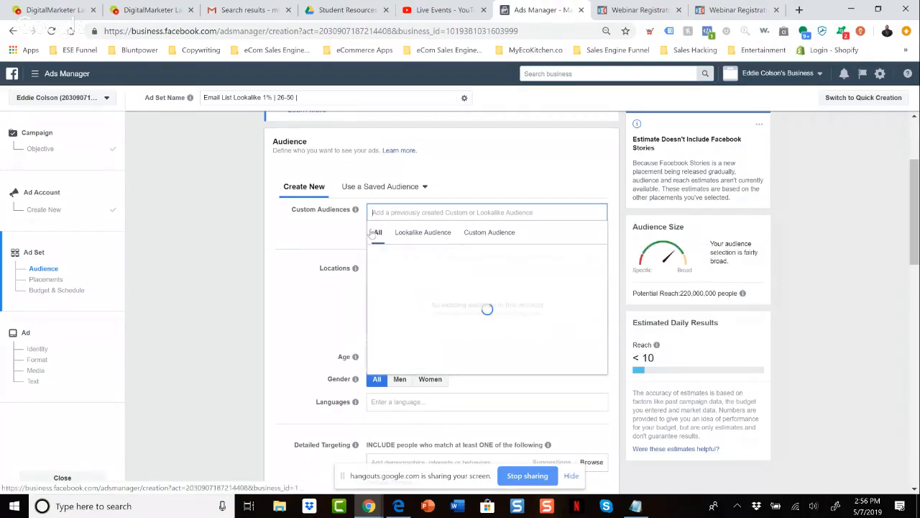
mouse_move(431, 255)
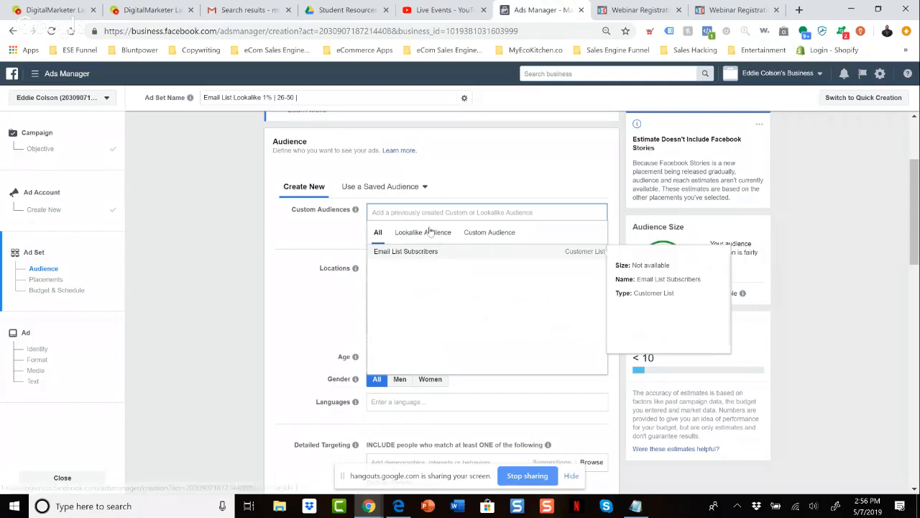
click(428, 234)
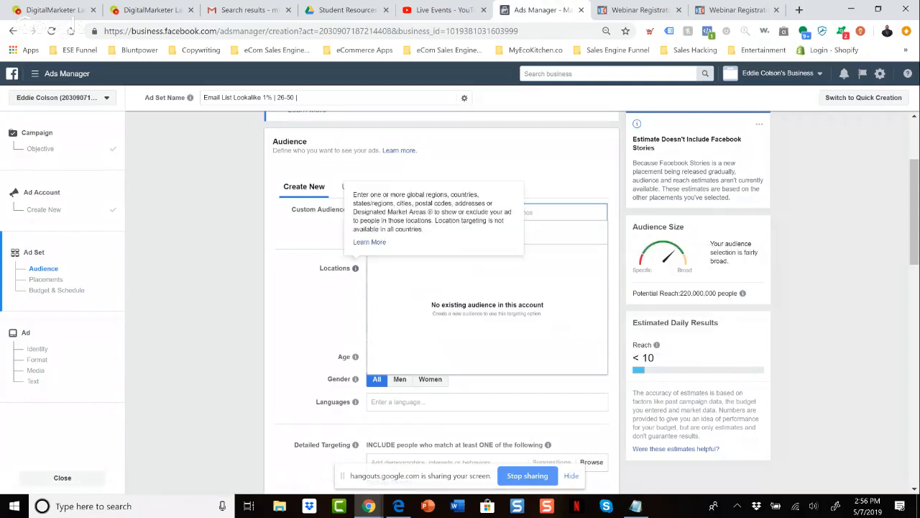
click(329, 287)
Create a new 1% United States lookalike audience from the Email List Subscribers custom audience.
click(417, 230)
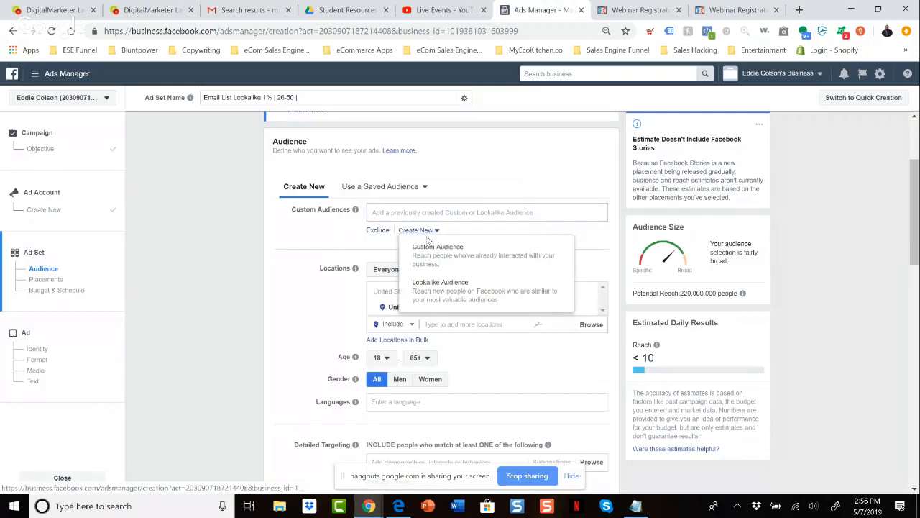
click(486, 292)
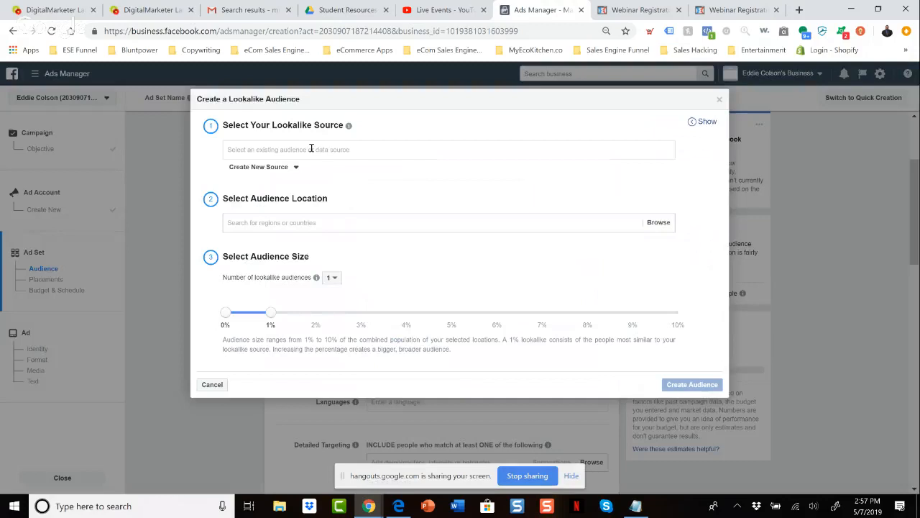
click(310, 149)
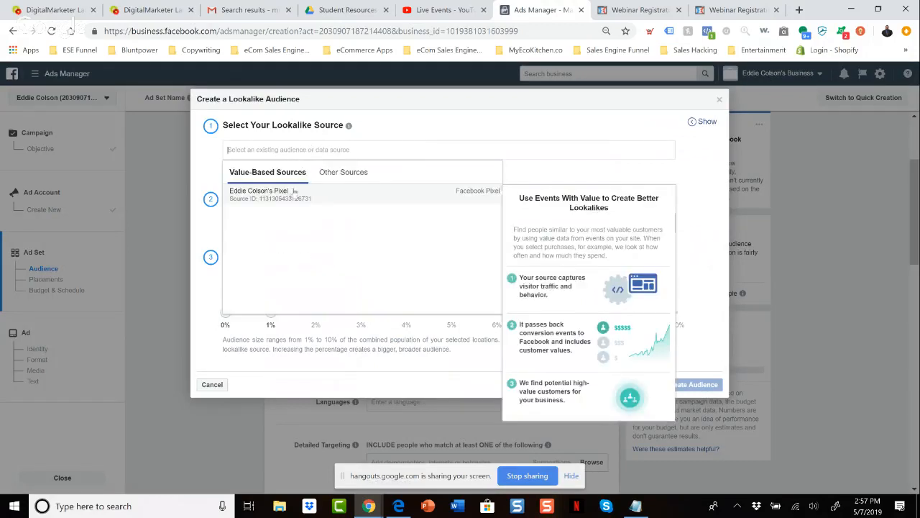
click(352, 176)
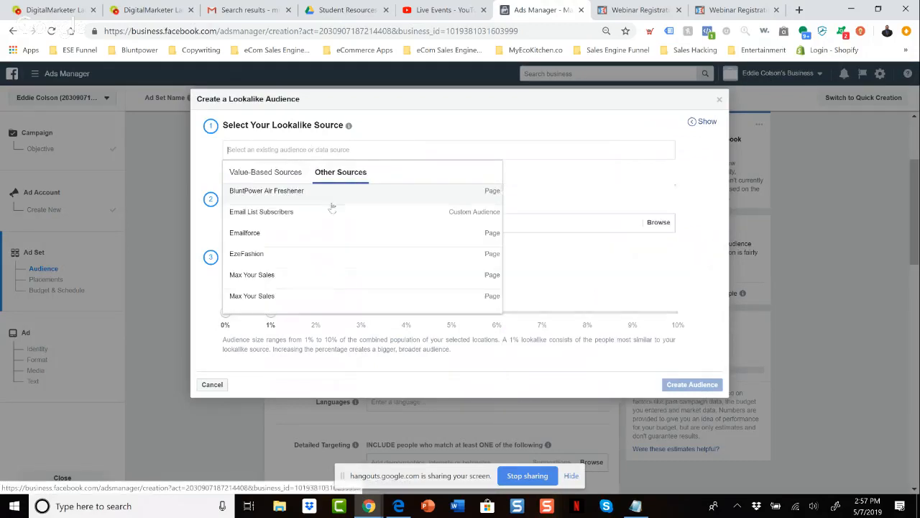
click(307, 217)
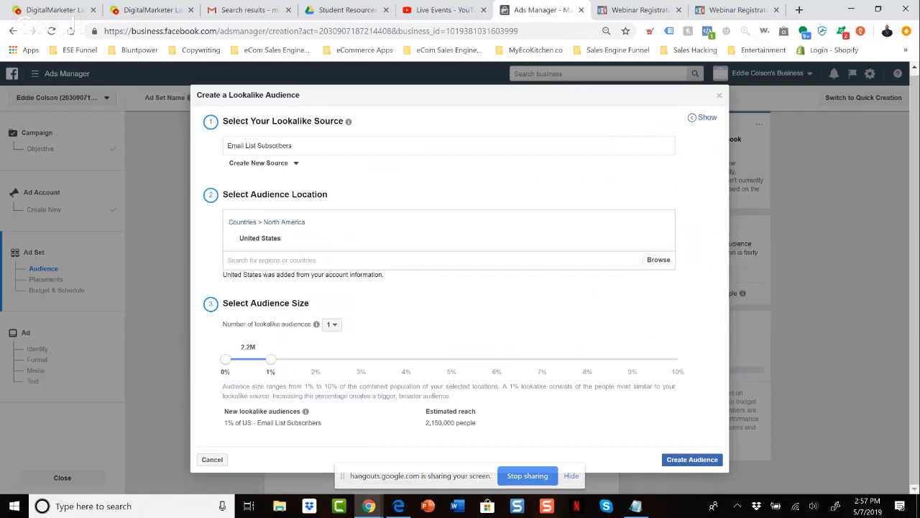
click(691, 458)
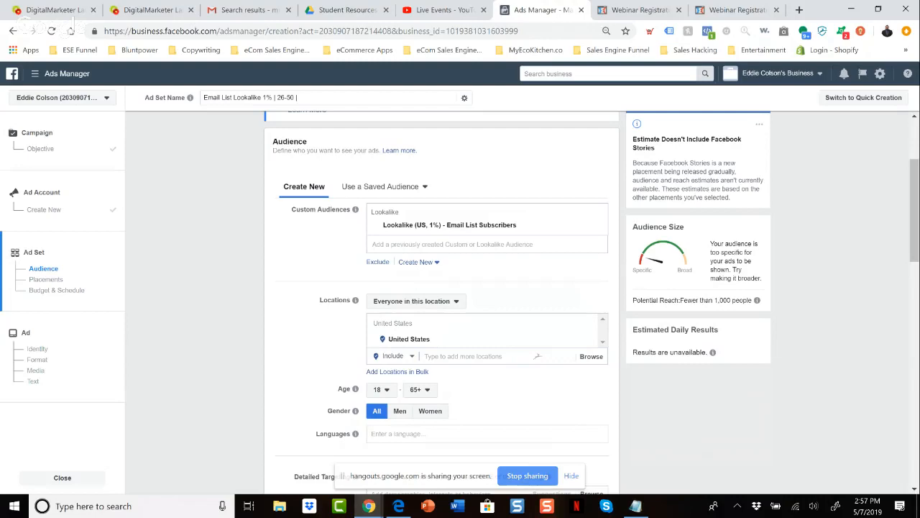
Set the ad set's audience age range to 26–50.
scroll(442, 302, down, 1)
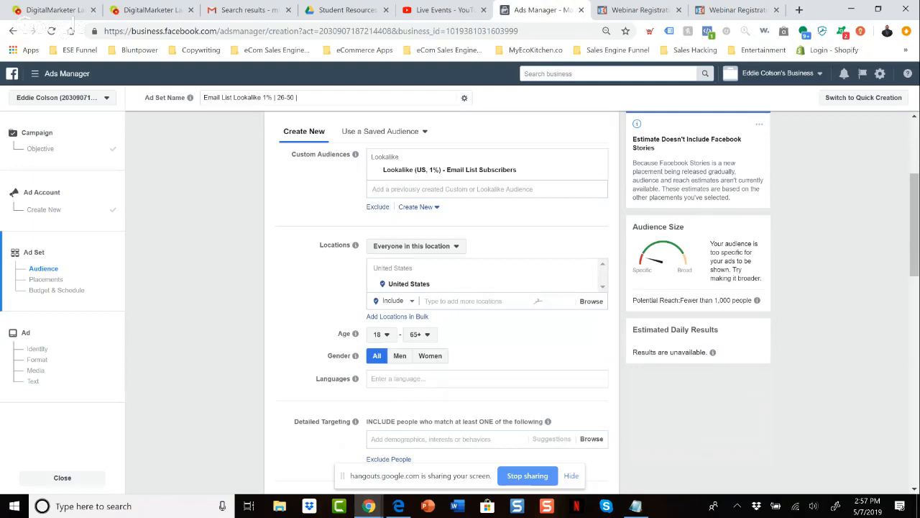
scroll(442, 302, down, 1)
click(381, 312)
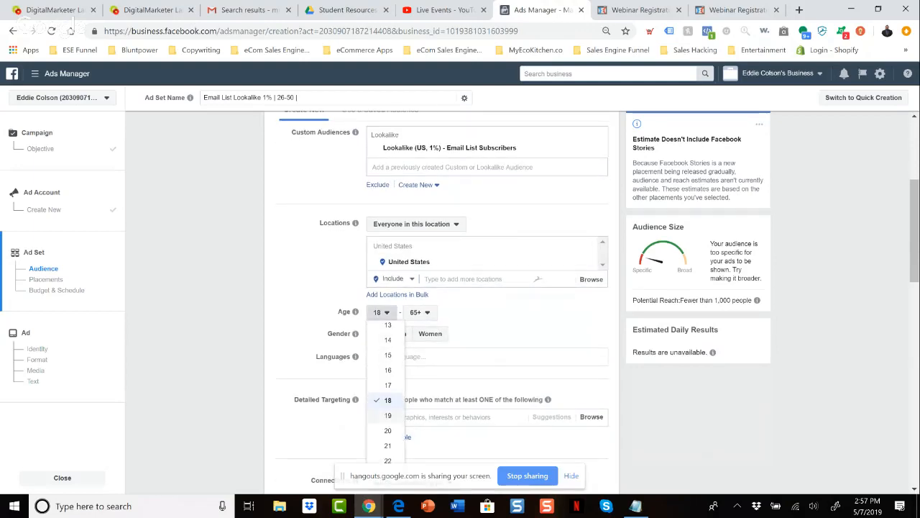
scroll(387, 421, down, 1)
scroll(388, 428, down, 2)
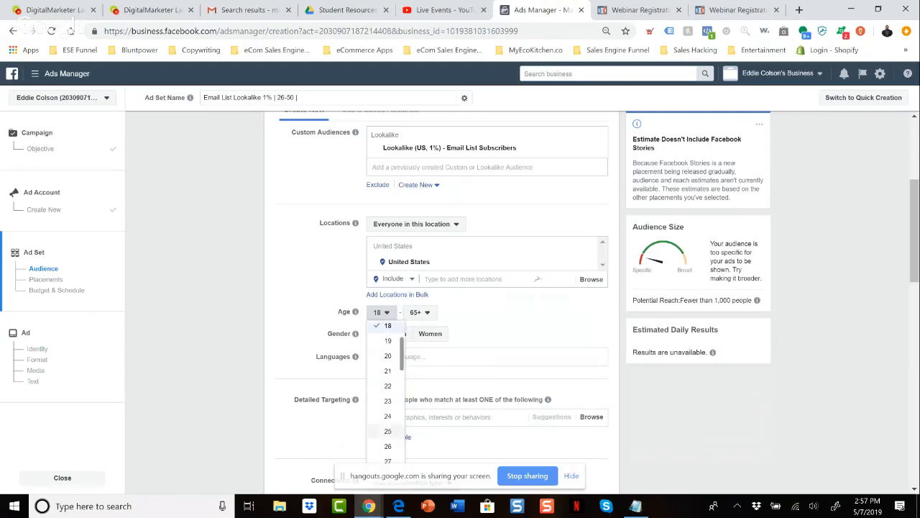
click(388, 445)
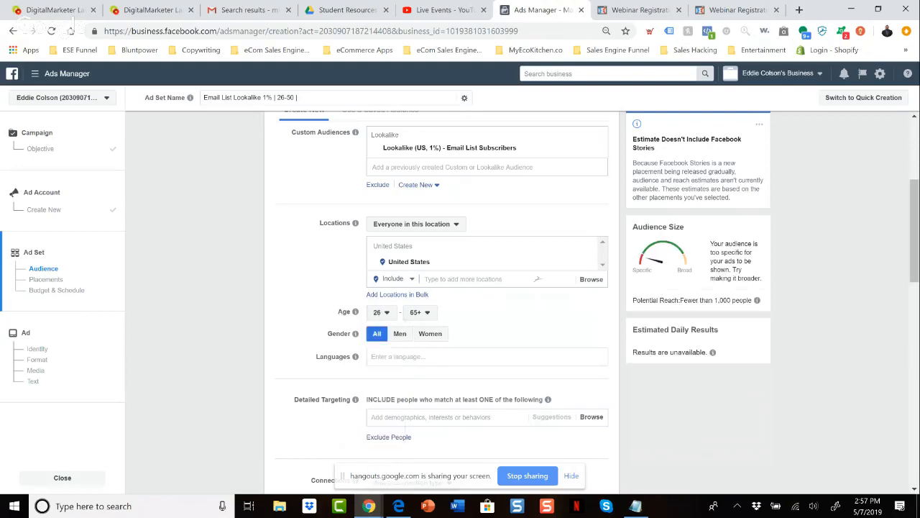
click(419, 312)
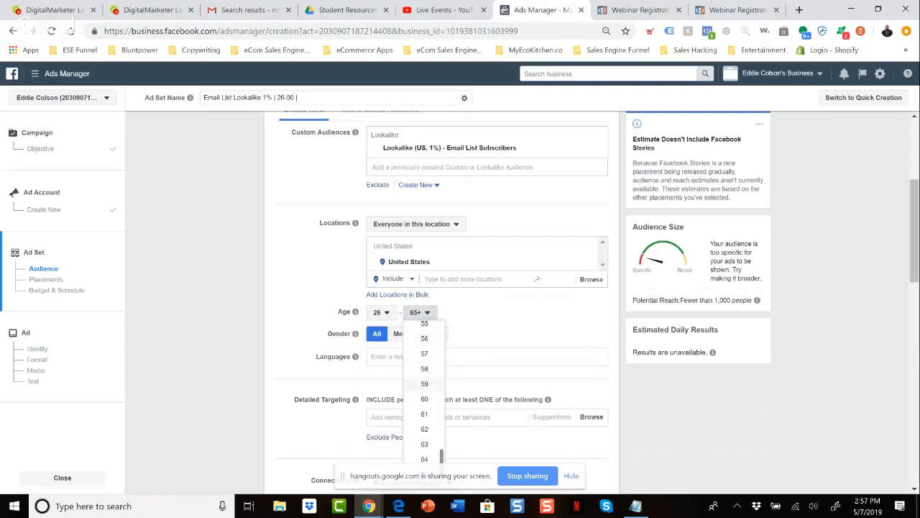
scroll(425, 352, up, 1)
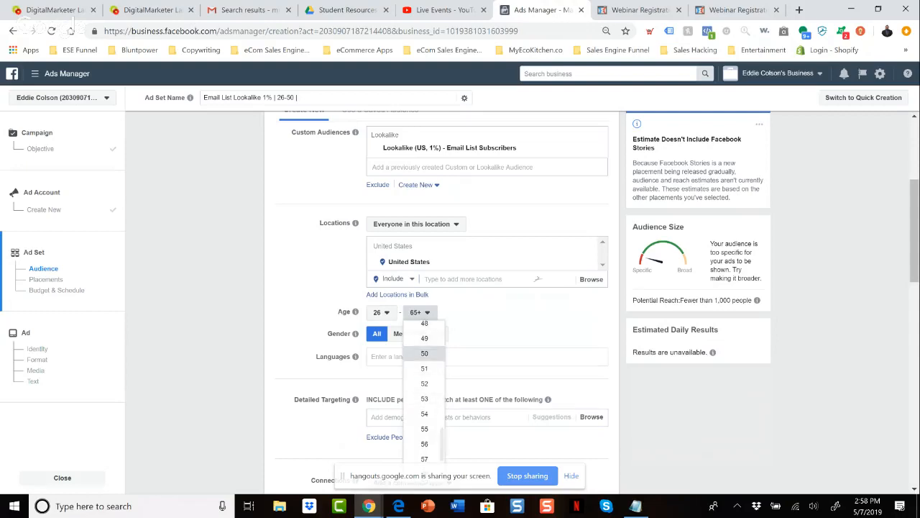
click(424, 352)
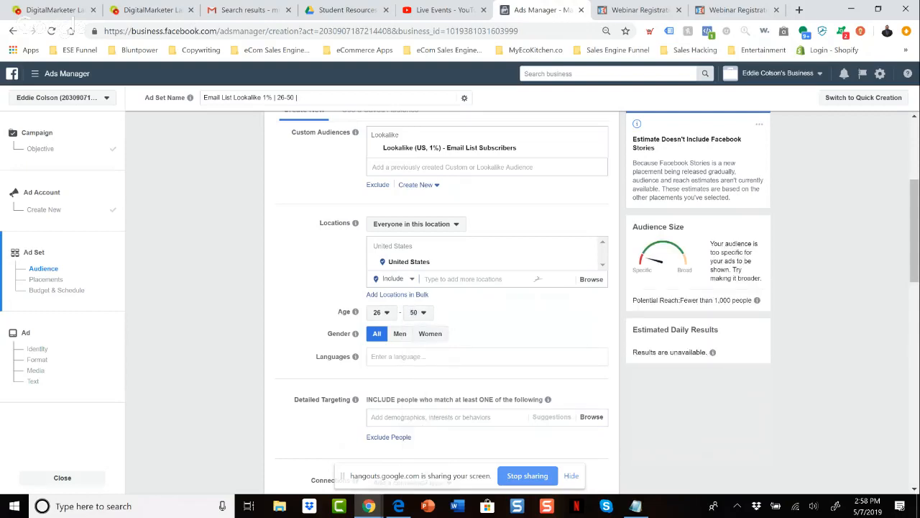
Review the ad set's location, detailed targeting, connections and placement settings.
scroll(441, 287, down, 2)
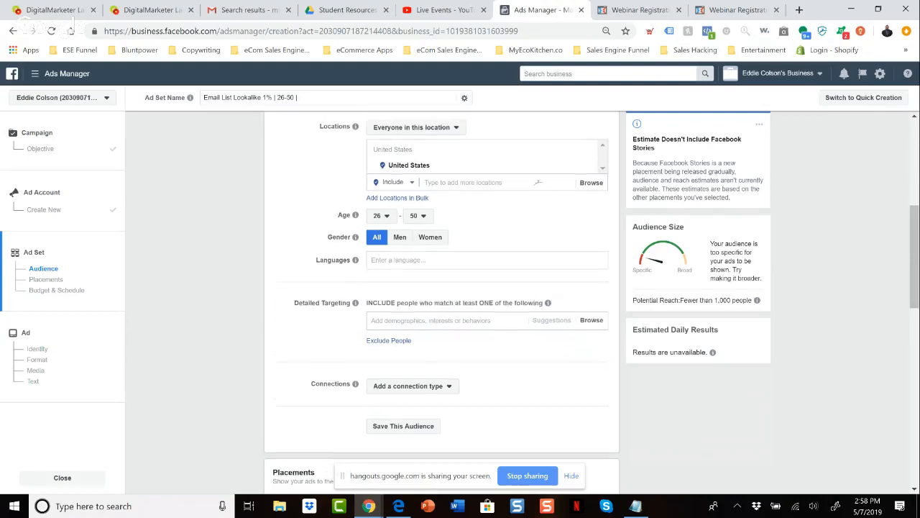
scroll(442, 298, up, 1)
scroll(442, 287, down, 3)
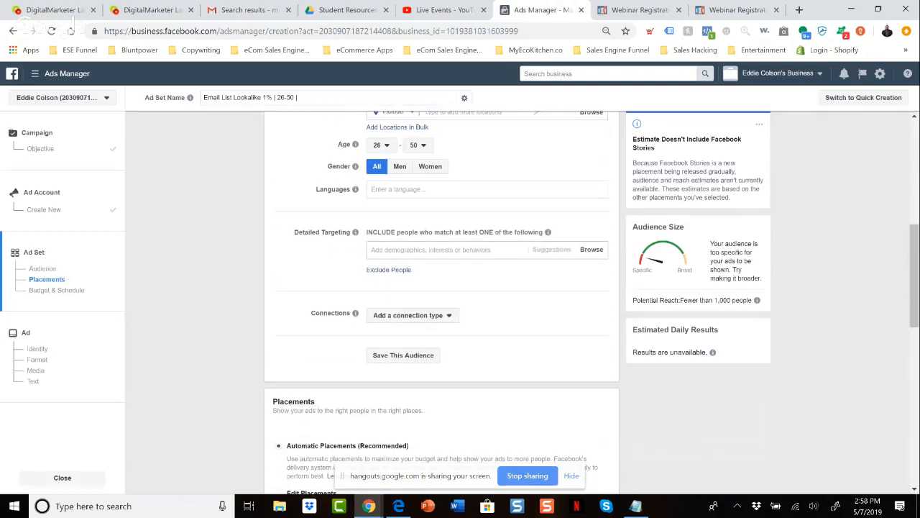
scroll(442, 299, down, 3)
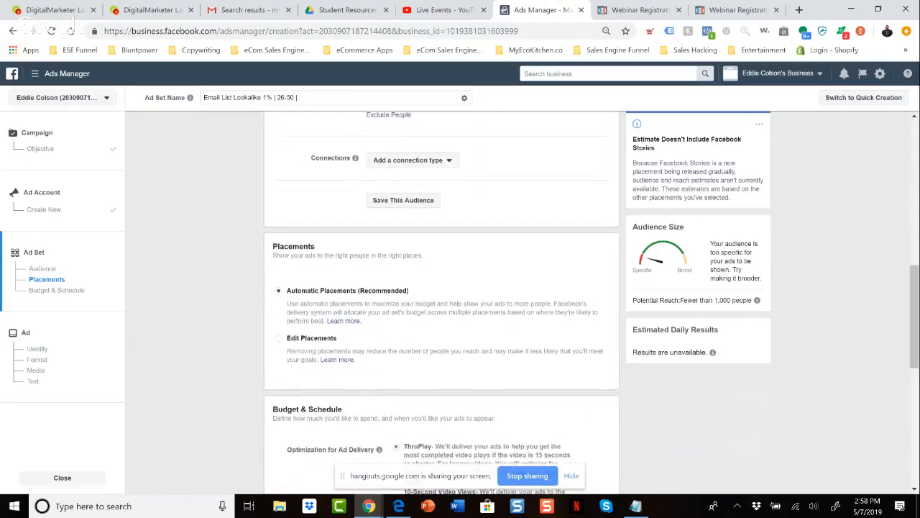
scroll(441, 299, down, 1)
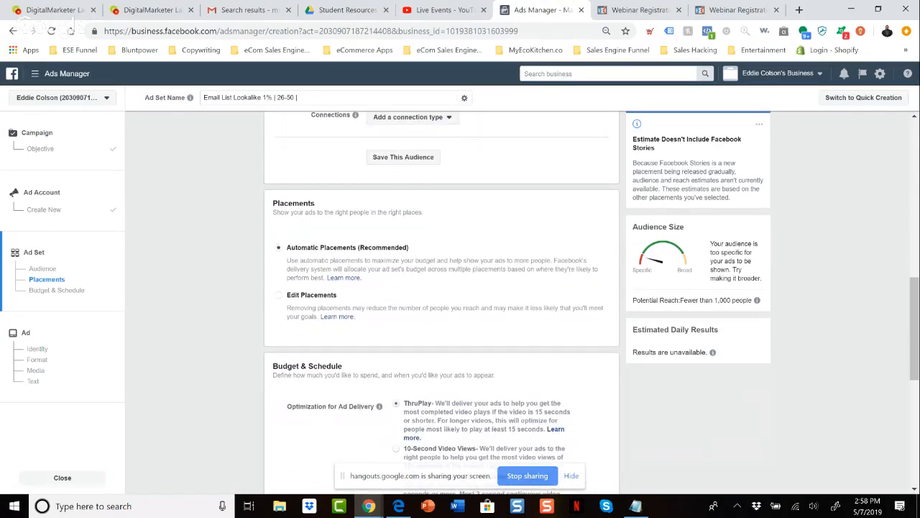
scroll(434, 245, up, 4)
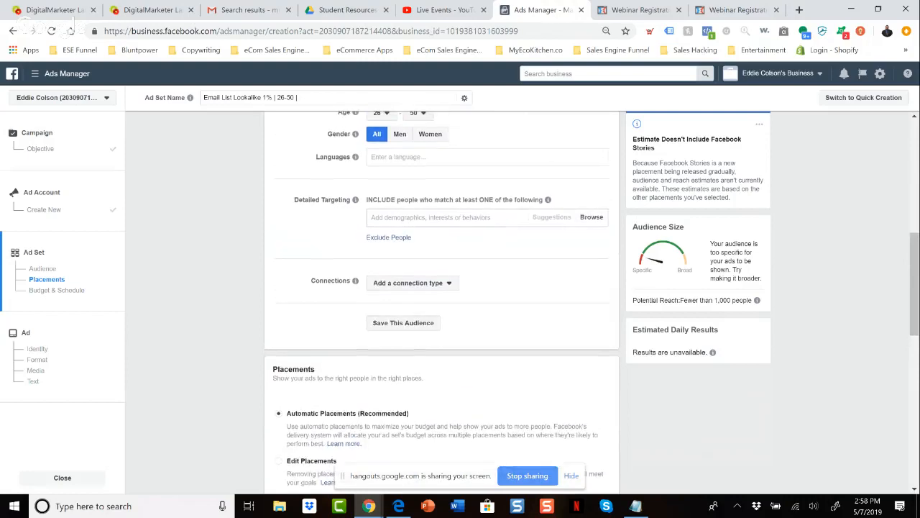
scroll(435, 245, up, 4)
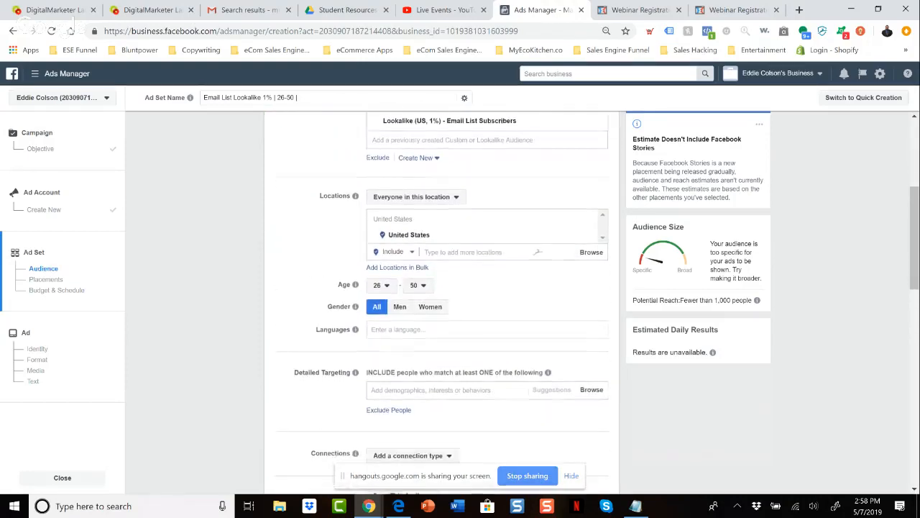
scroll(434, 244, down, 5)
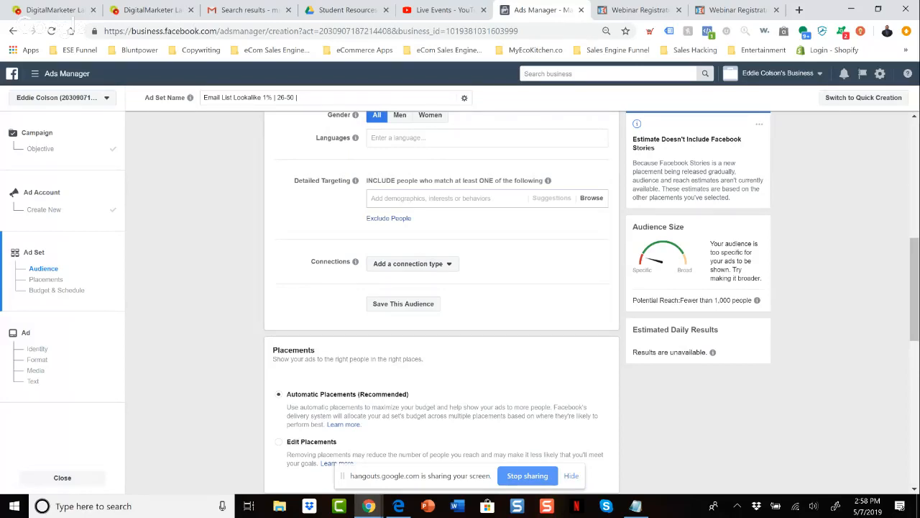
scroll(442, 302, down, 2)
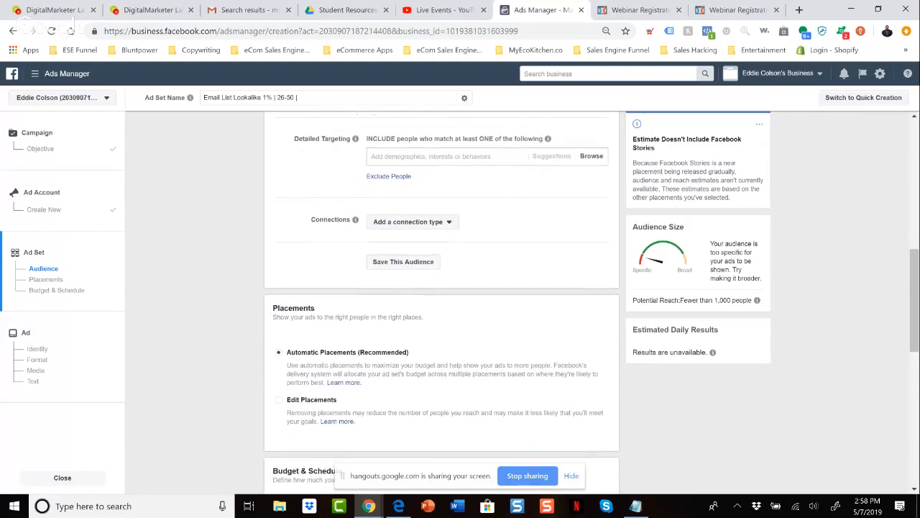
Set the ad set's daily budget to $10.00.
scroll(442, 302, down, 3)
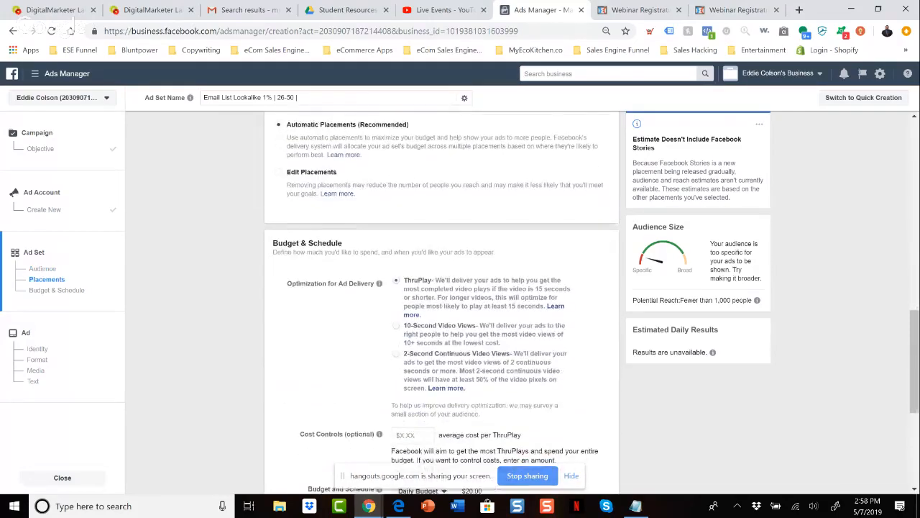
scroll(442, 302, down, 2)
scroll(464, 296, down, 1)
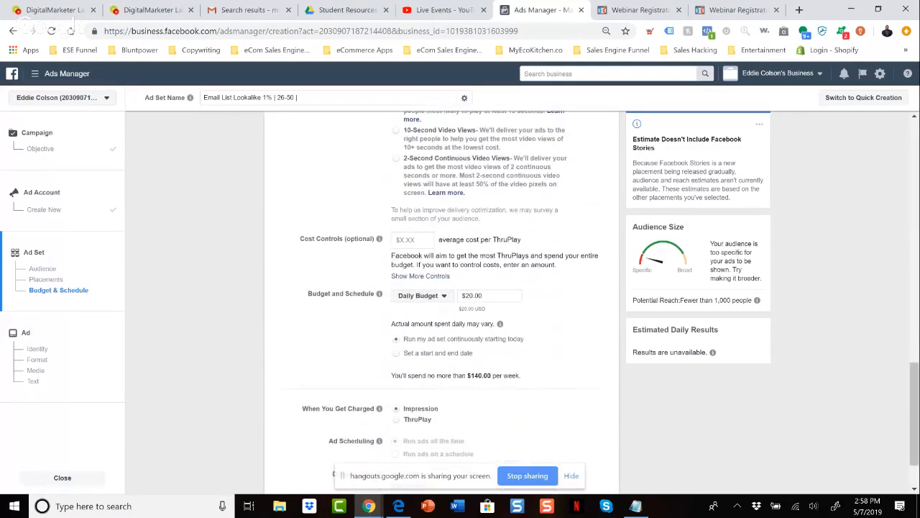
click(464, 295)
key(Delete)
key(BackSpace)
text(10)
scroll(442, 302, down, 2)
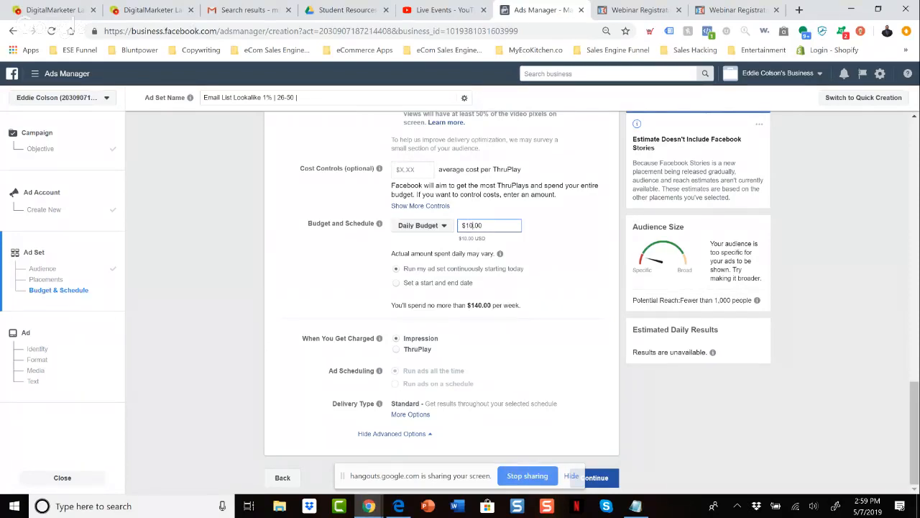
Review the delivery optimization and budget settings, and continue to the ad setup.
scroll(441, 302, up, 2)
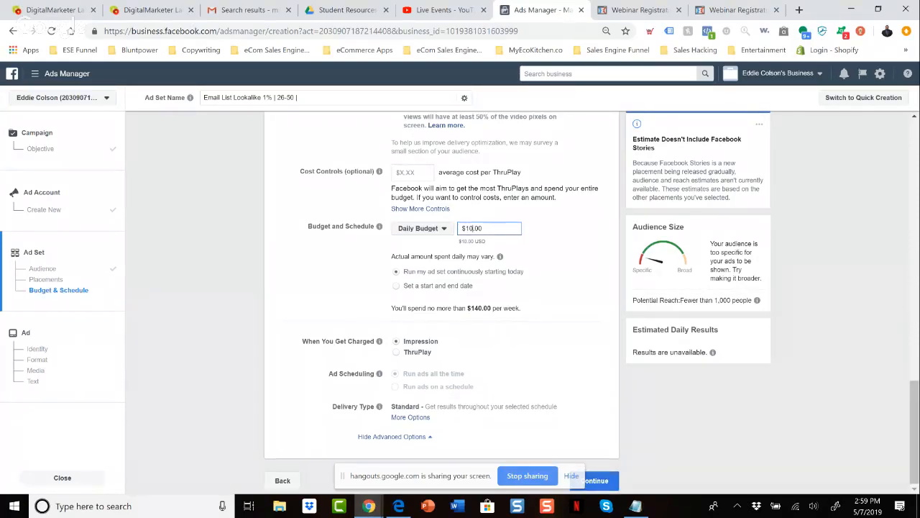
scroll(441, 302, up, 3)
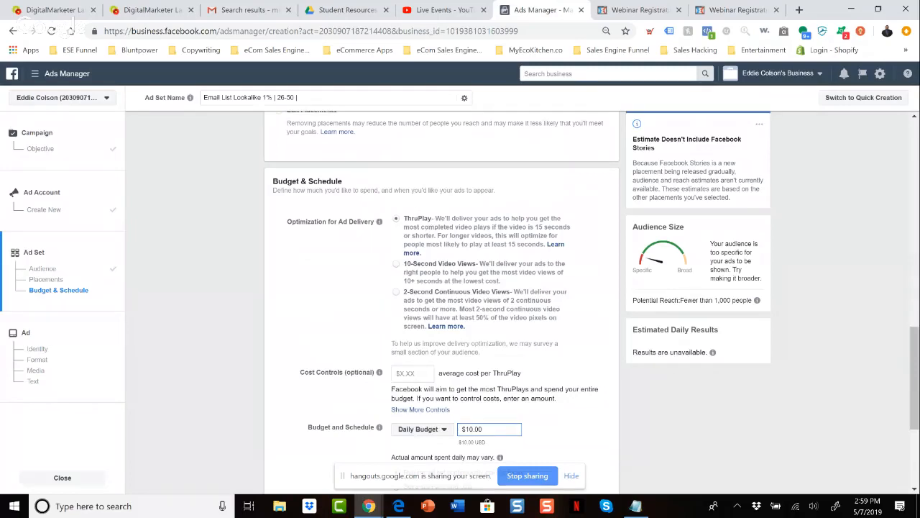
scroll(441, 302, down, 3)
scroll(442, 302, down, 1)
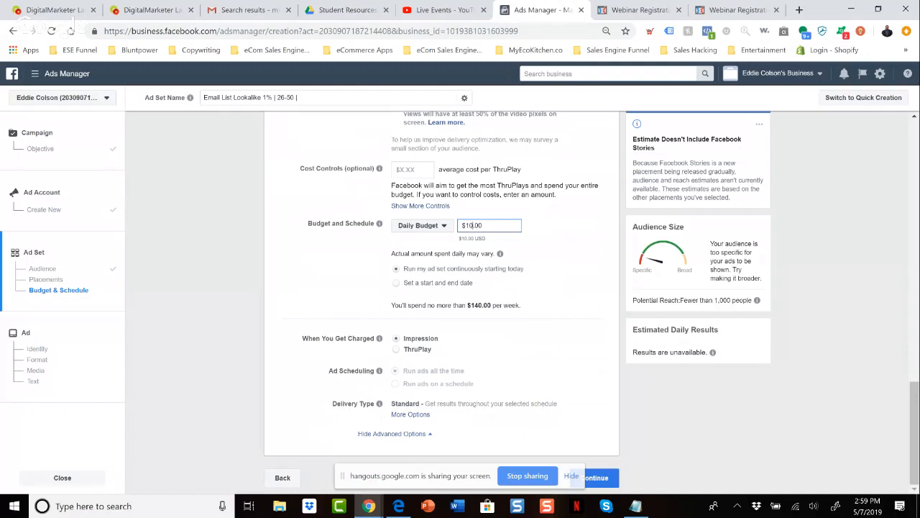
click(601, 479)
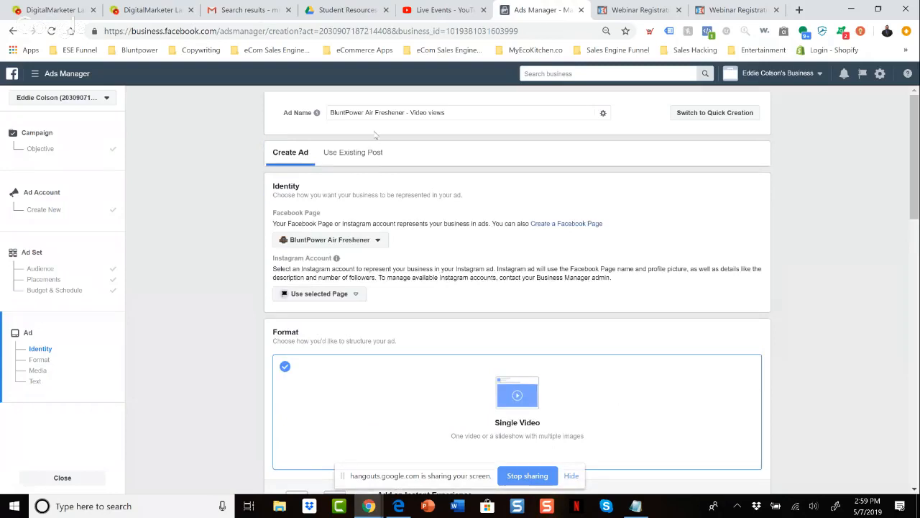
Consult the Want Headline copy in the Google Docs ad angles document and replace the default ad name with "Make Money Without Wasting".
triple_click(388, 112)
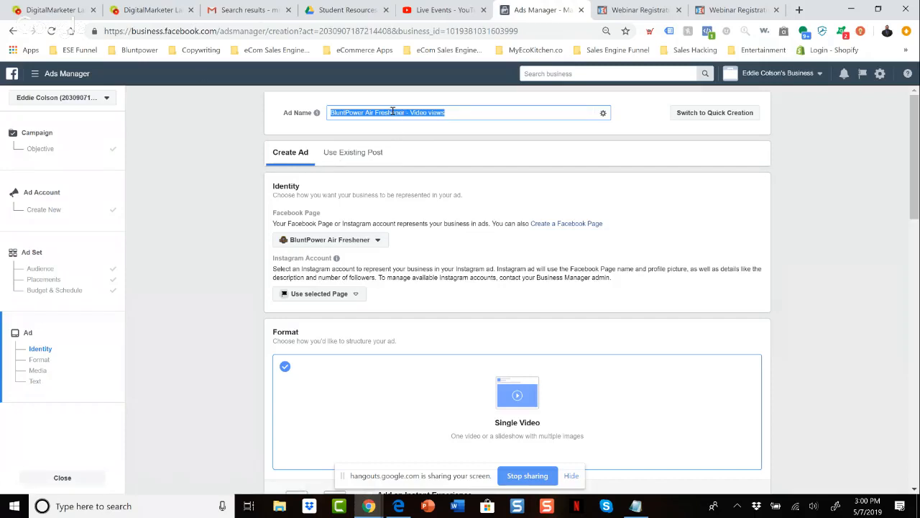
key(alt+Tab)
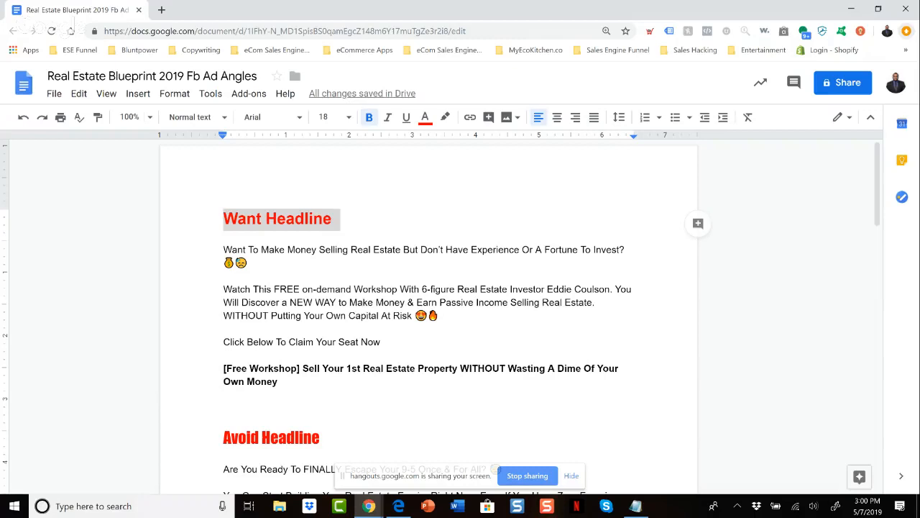
key(alt+Tab)
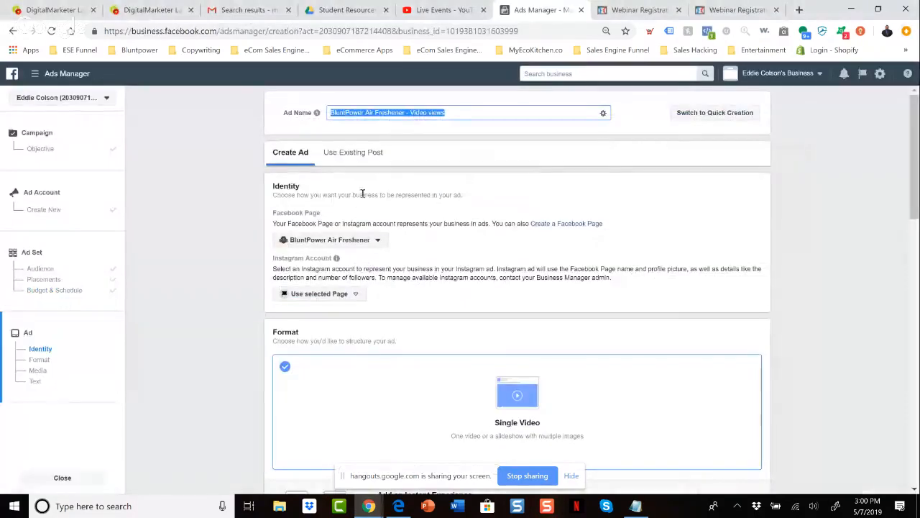
text(Make Money)
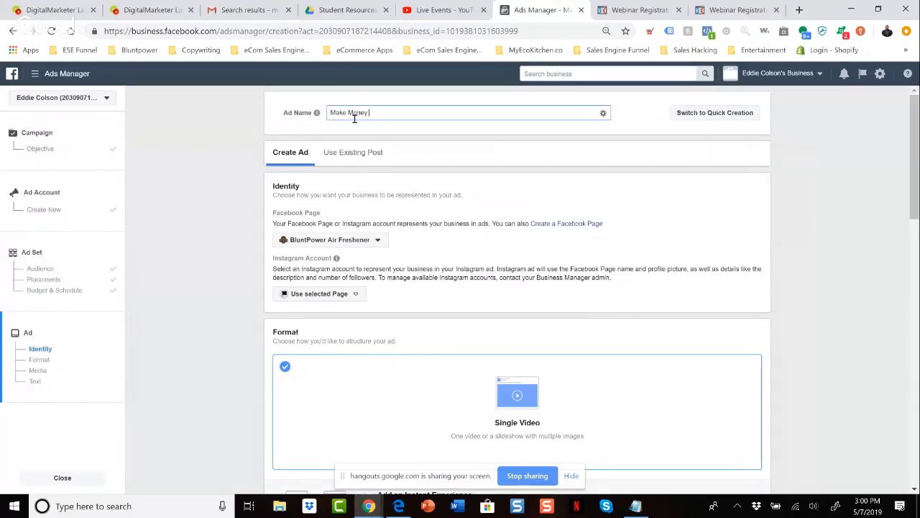
text( Without Wasting)
key(BackSpace)
Recheck the ad angles document and reword the ad name to "Make Money Selling Real Estate Without Risk | Video 1".
key(alt+Tab)
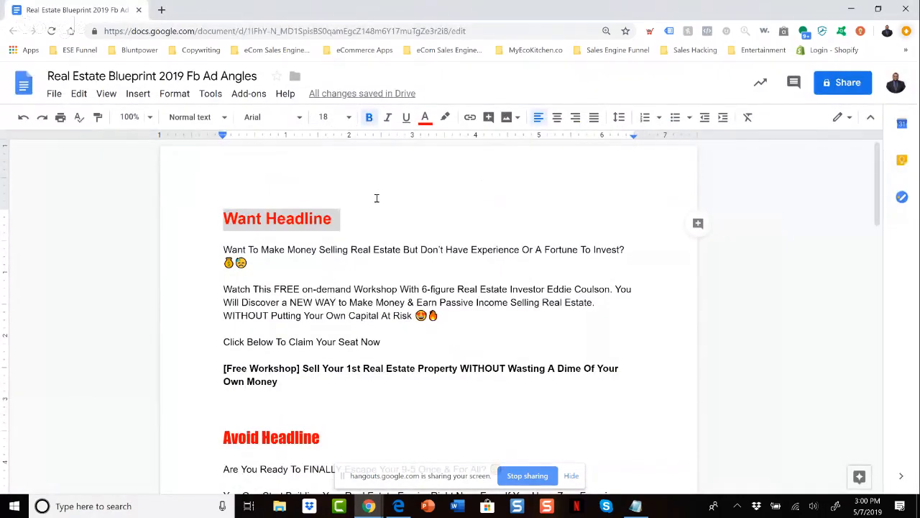
key(alt+Tab)
key(BackSpace)
key(BackSpace)
key(BackSpace)
key(BackSpace)
key(BackSpace)
key(BackSpace)
key(BackSpace)
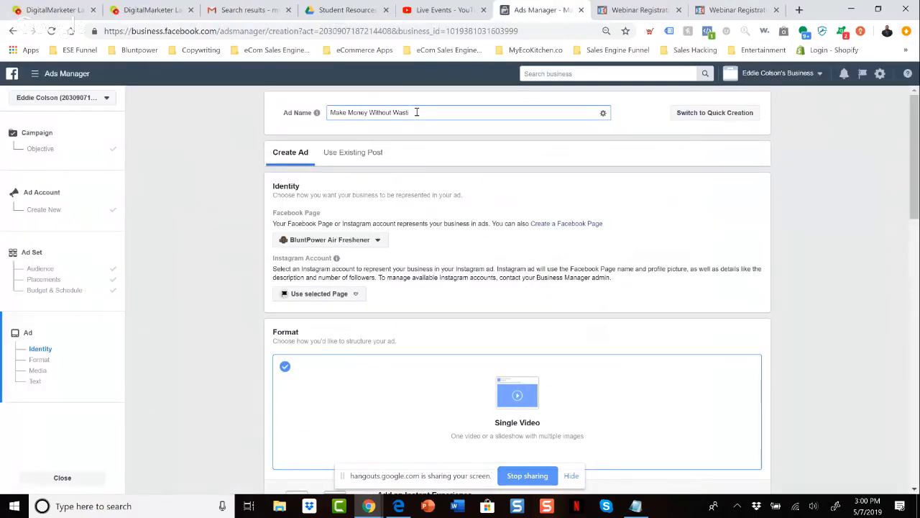
key(BackSpace)
key(BackSpace)
key(BackSpace)
key(BackSpace)
key(BackSpace)
key(BackSpace)
text(Selling Real Estate Without Risk)
text(| Video)
Browse the Facebook Pages available for the ad under Personal and Max Your Sales, and view the ad format options.
click(378, 242)
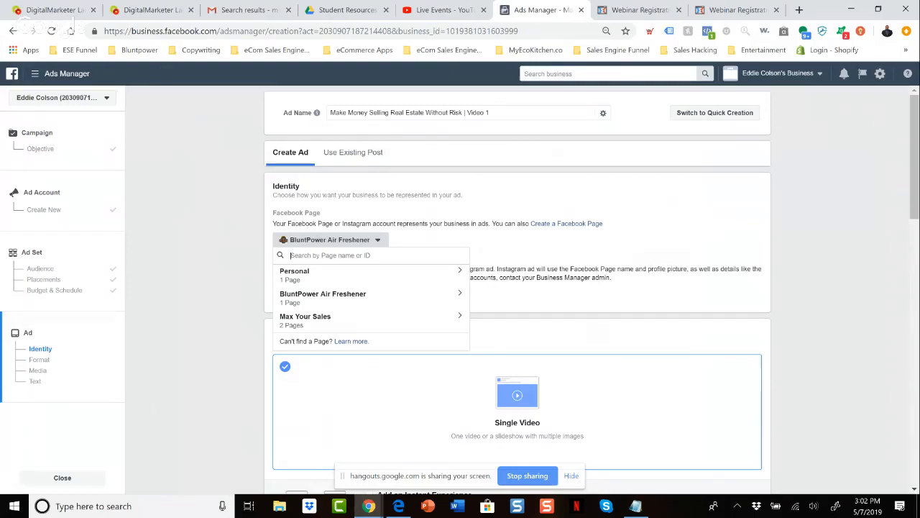
click(371, 274)
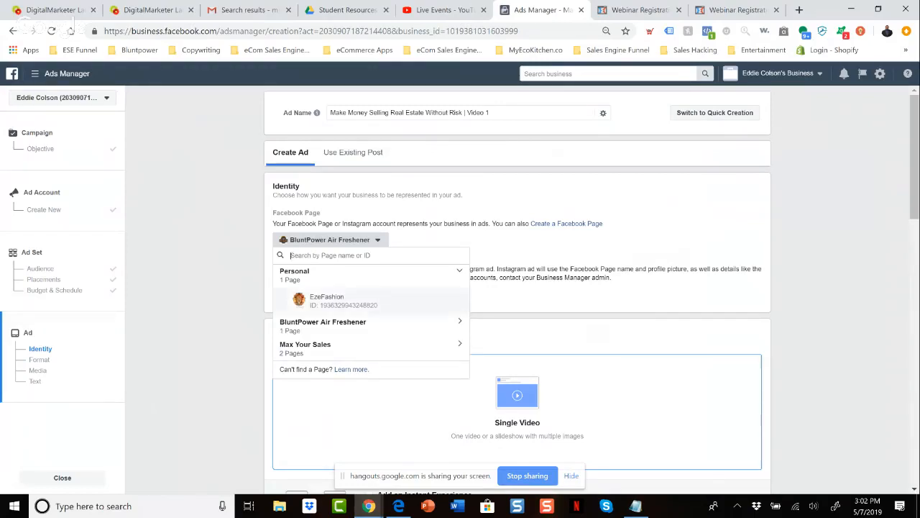
click(371, 348)
scroll(371, 348, down, 1)
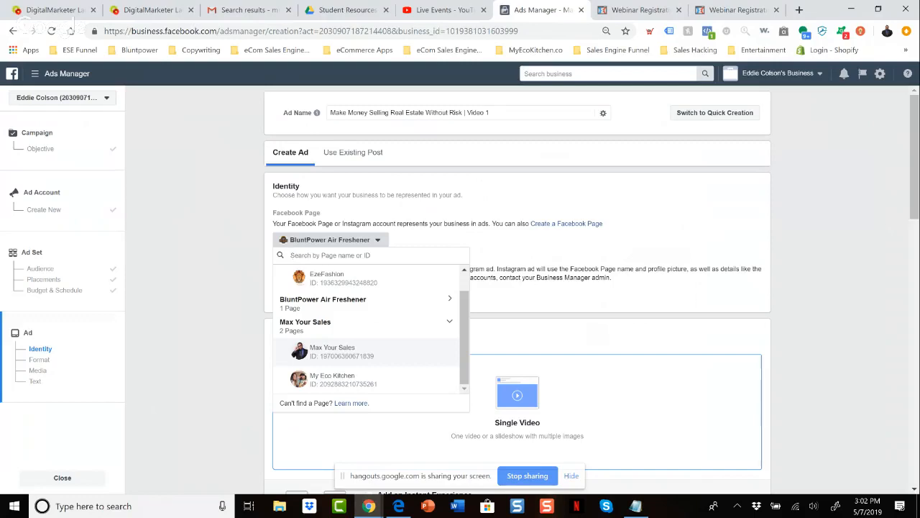
click(452, 198)
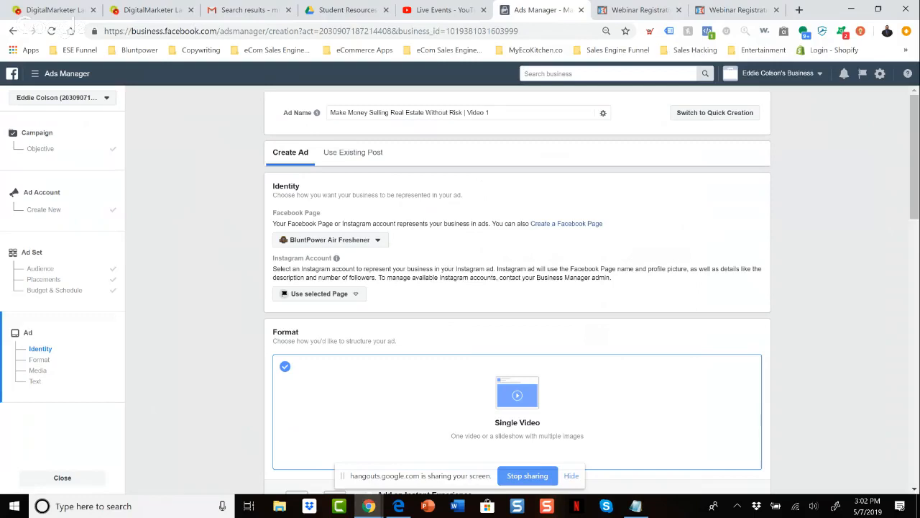
click(377, 242)
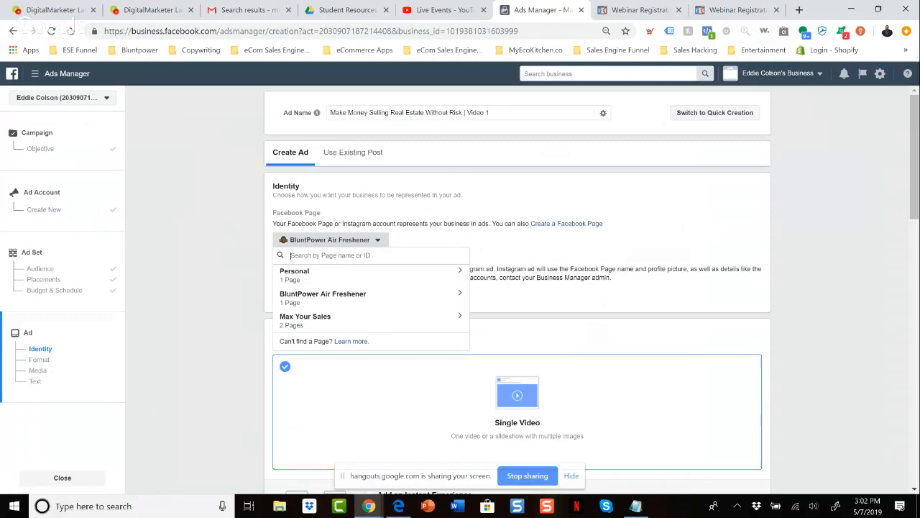
key(Escape)
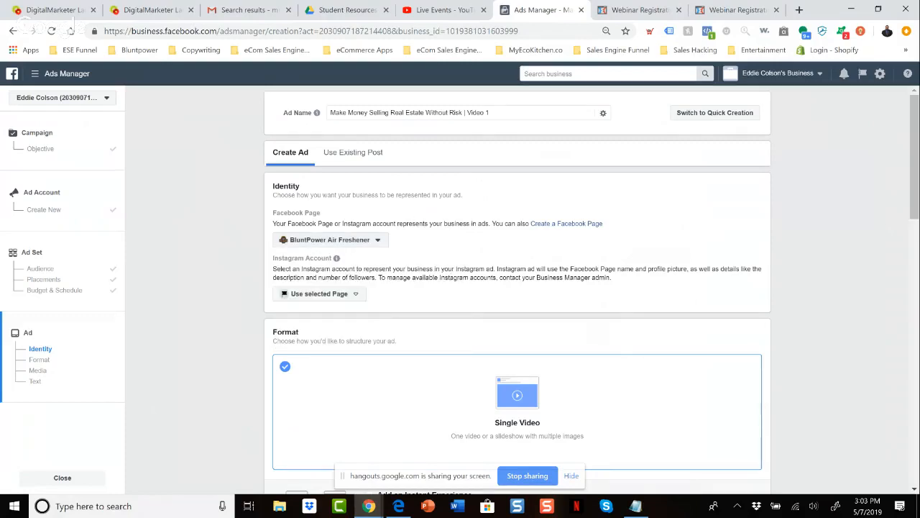
scroll(517, 289, down, 1)
scroll(424, 252, down, 1)
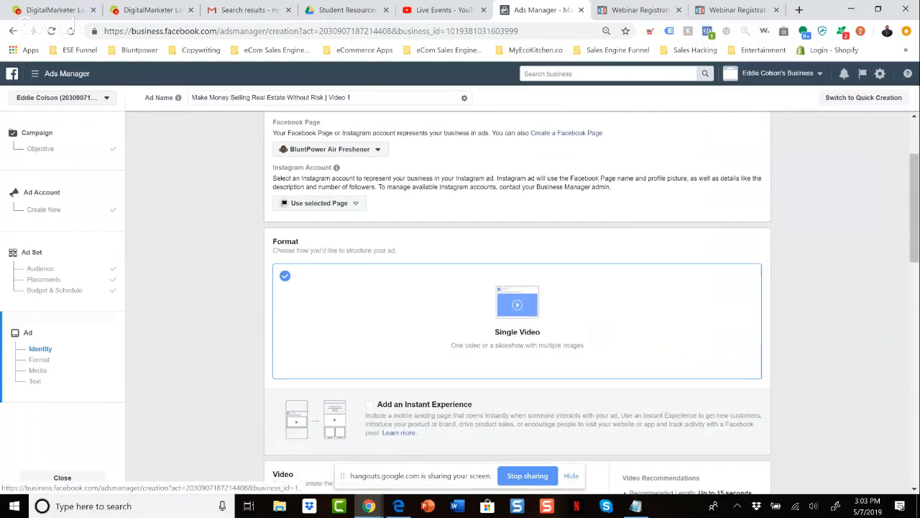
Check the ad's Video section for a usable video, viewing the file upload dialog and the account's video library.
scroll(424, 251, down, 3)
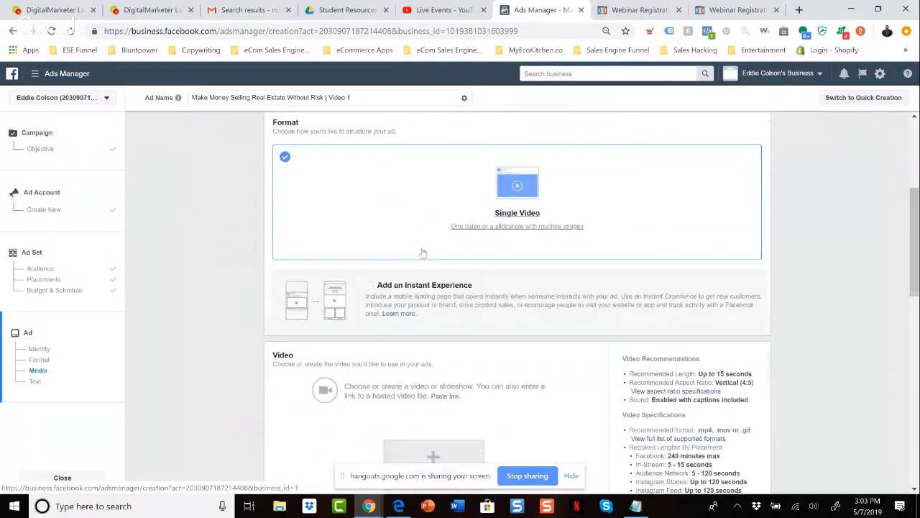
scroll(424, 253, down, 2)
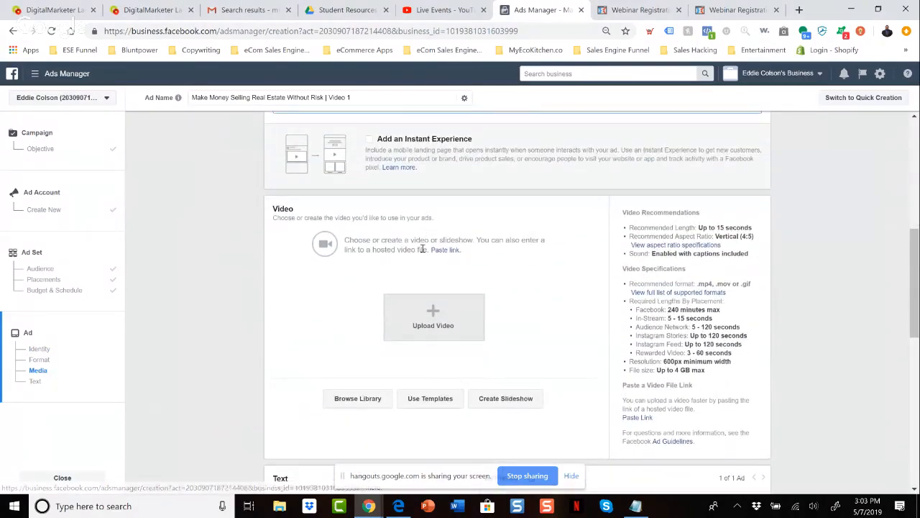
scroll(388, 236, down, 1)
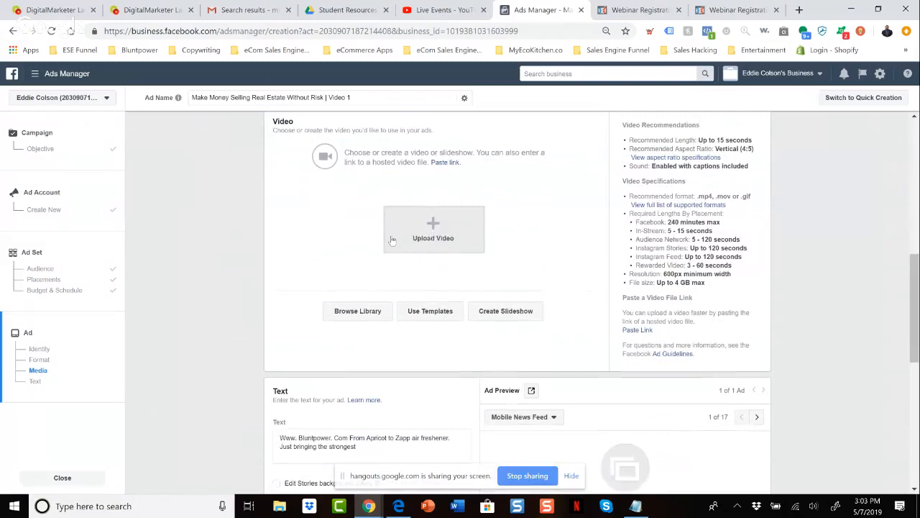
click(434, 227)
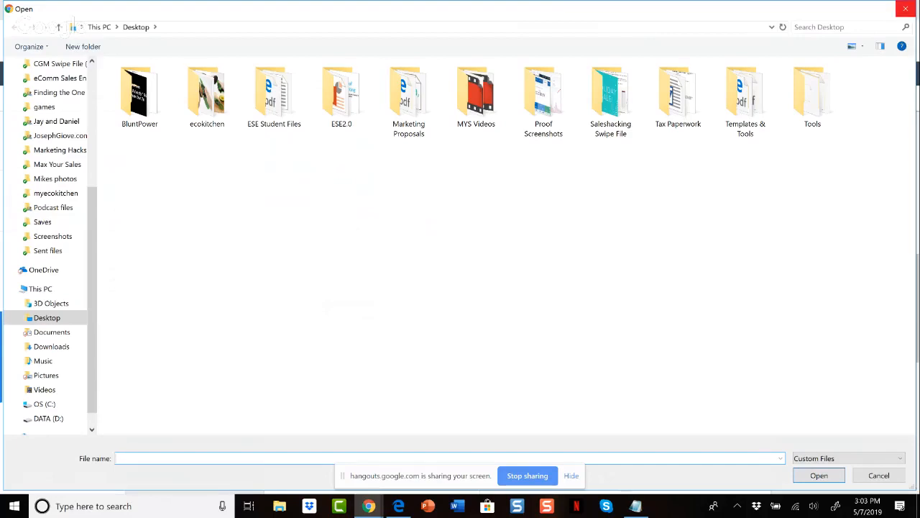
click(905, 8)
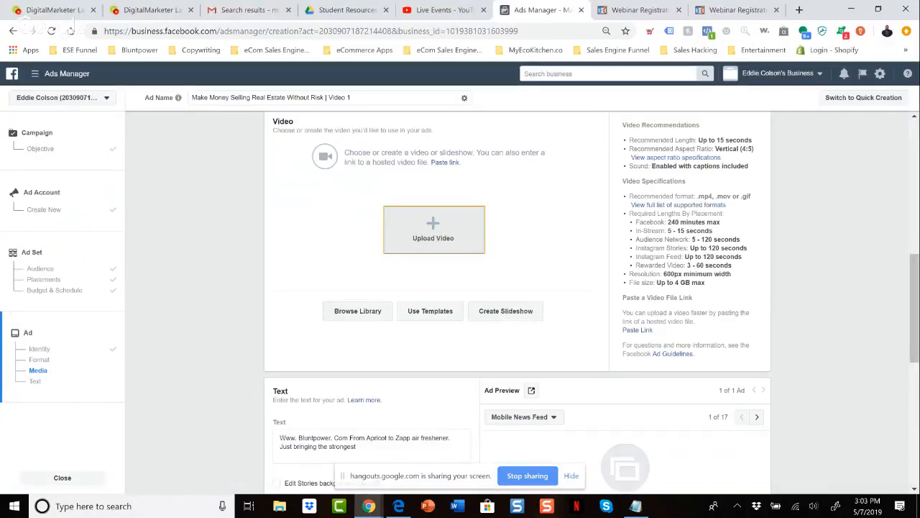
click(358, 312)
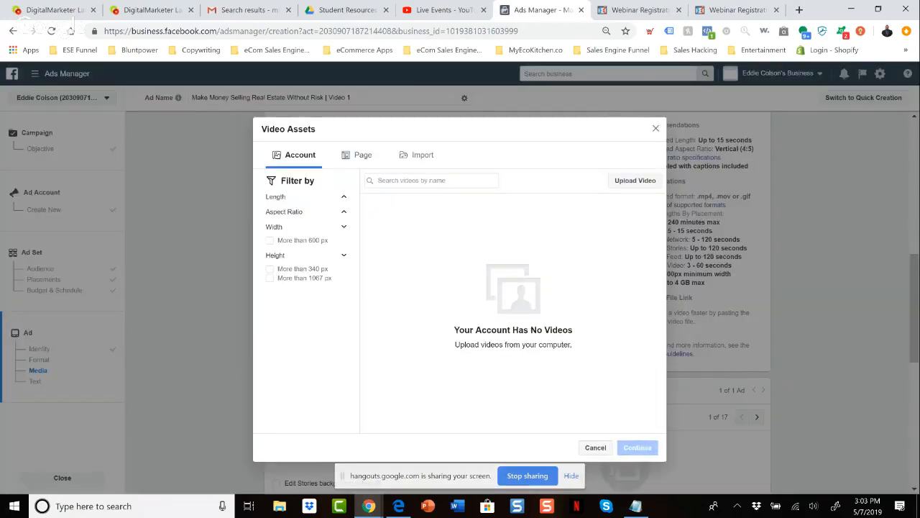
click(656, 129)
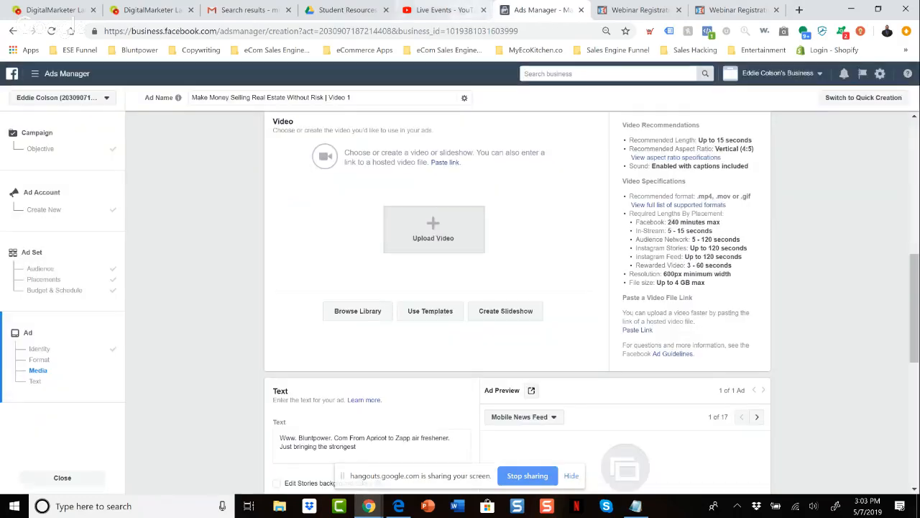
Look for the ad video in the YouTube live events and among the Gmail attachments, previewing The-Ultimate-Facebook-Ad-Template-Library.pdf.
click(447, 11)
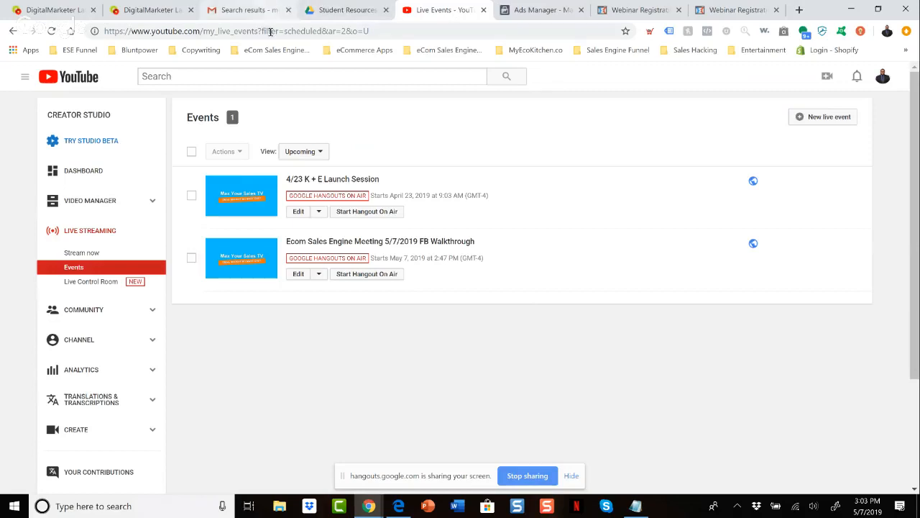
click(228, 10)
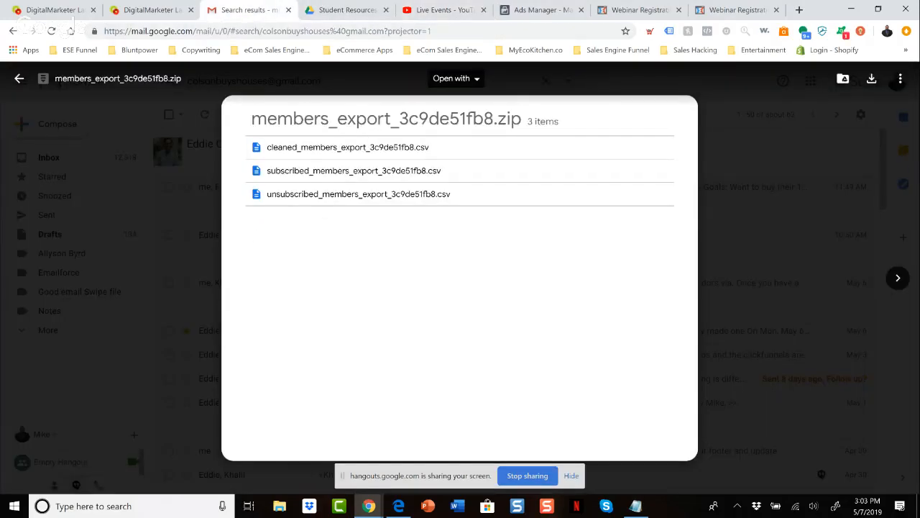
key(Escape)
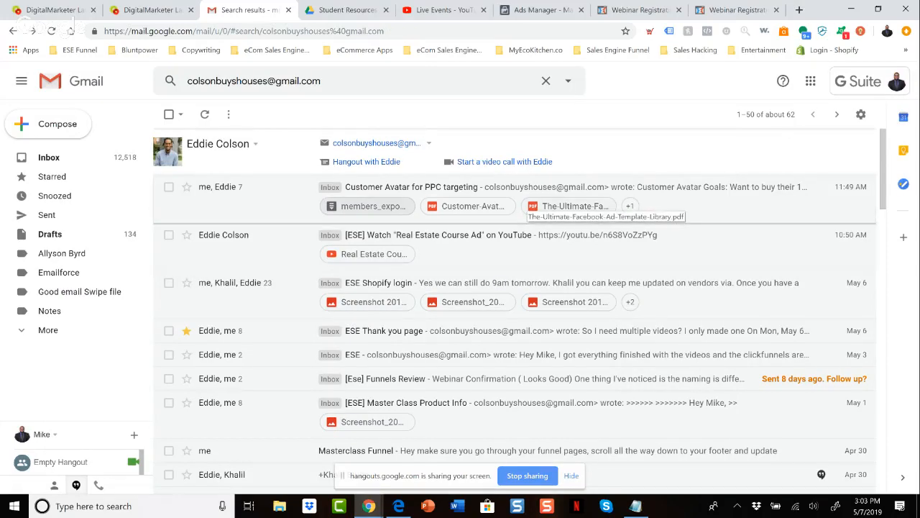
click(571, 207)
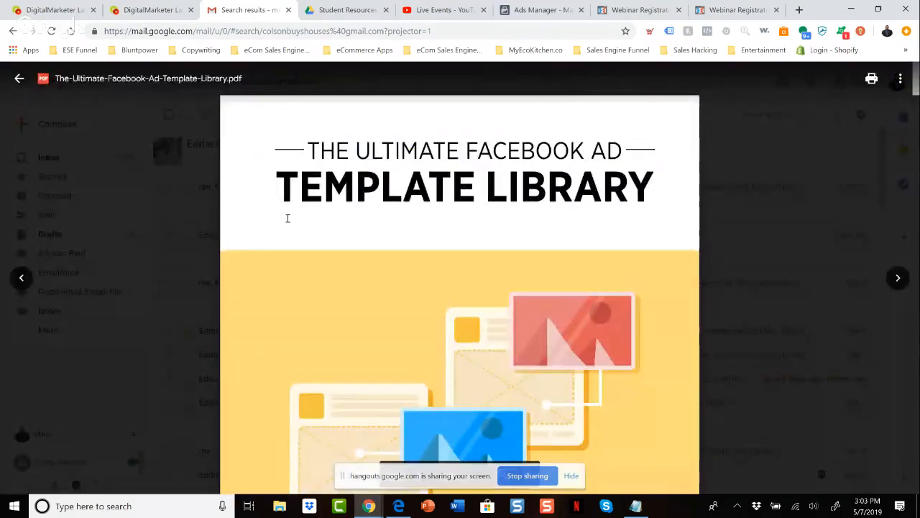
click(19, 77)
Search Gmail for the client's first name and open the "Real Estate Course Ad" YouTube email.
click(195, 80)
click(64, 159)
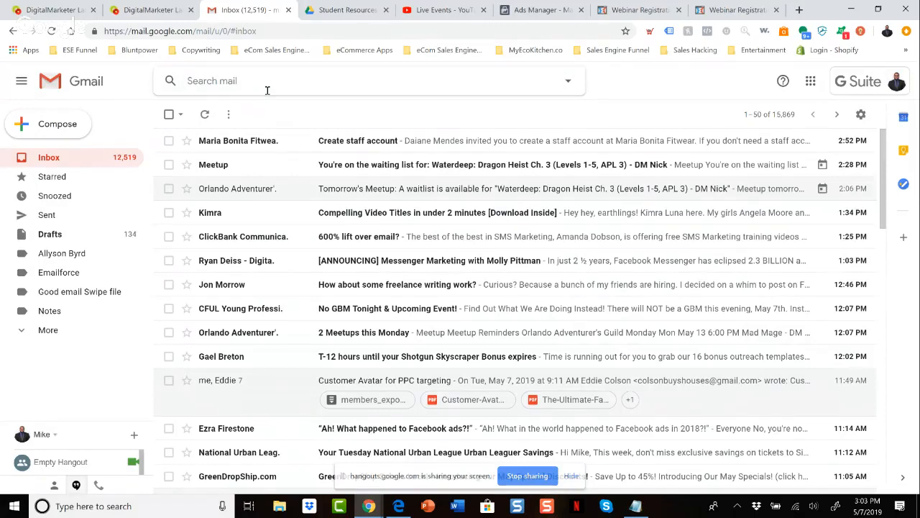
text(eddie)
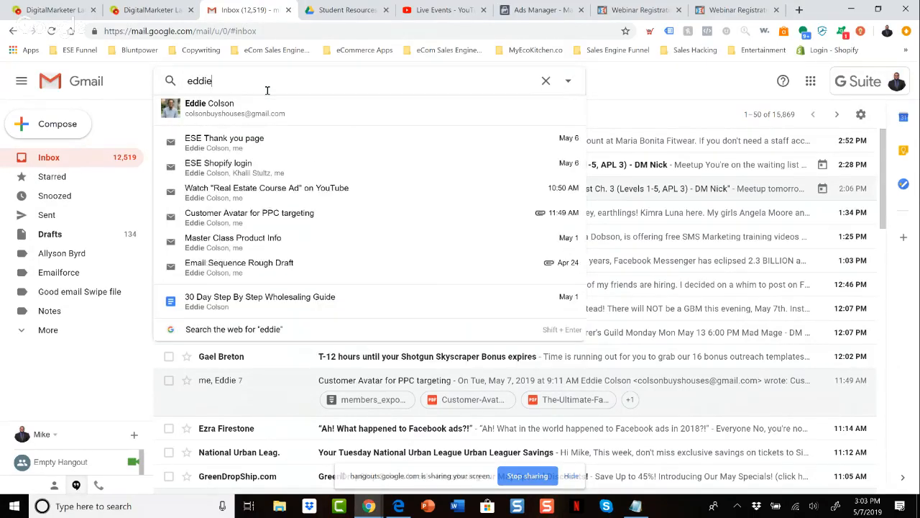
click(251, 198)
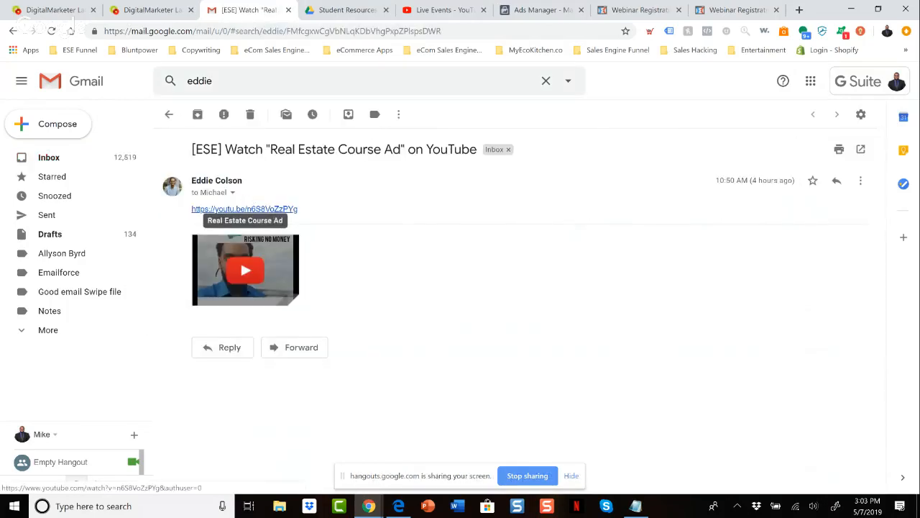
Preview the Real Estate Course Ad video from the email and open it on YouTube.
click(244, 269)
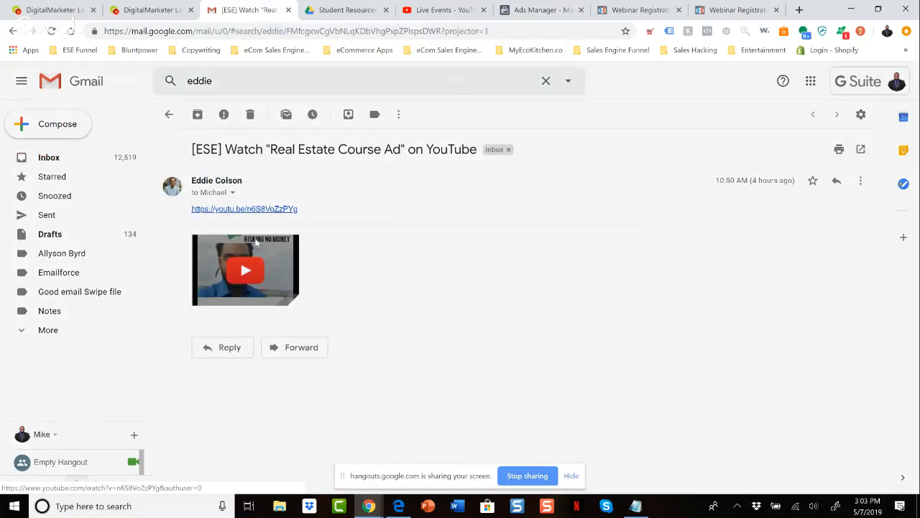
click(456, 208)
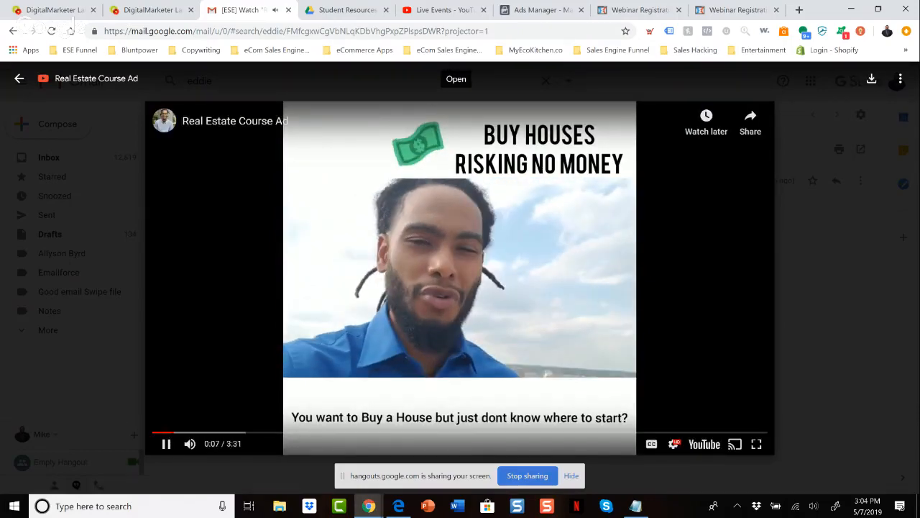
key(space)
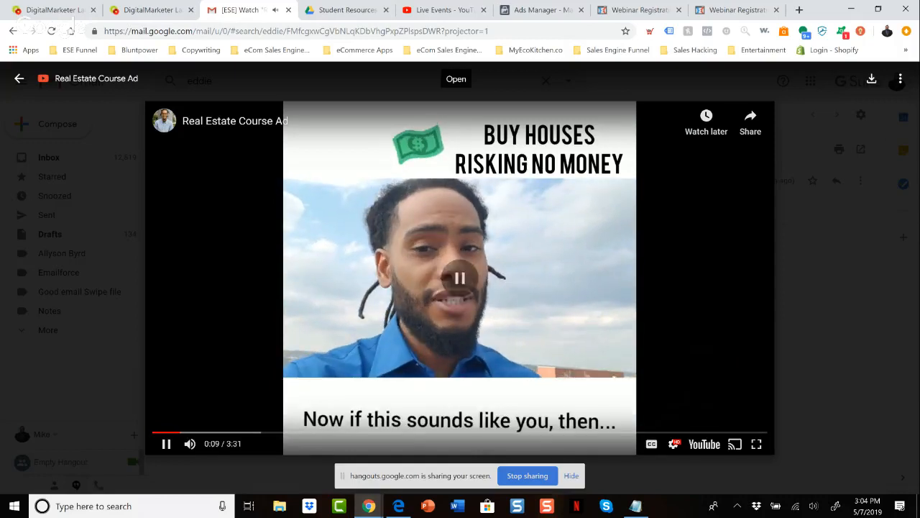
click(455, 79)
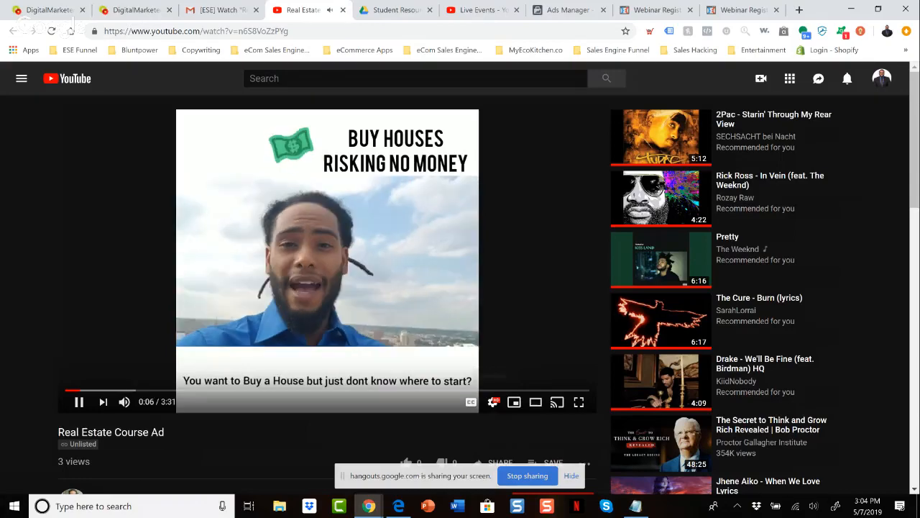
Examine the playback settings and sharing options of the Real Estate Course Ad video on YouTube.
click(493, 402)
key(Escape)
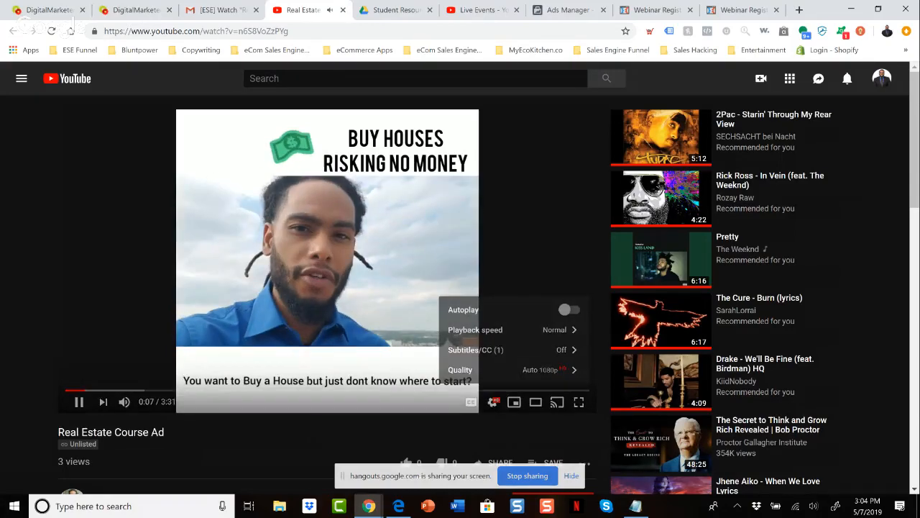
scroll(488, 353, down, 2)
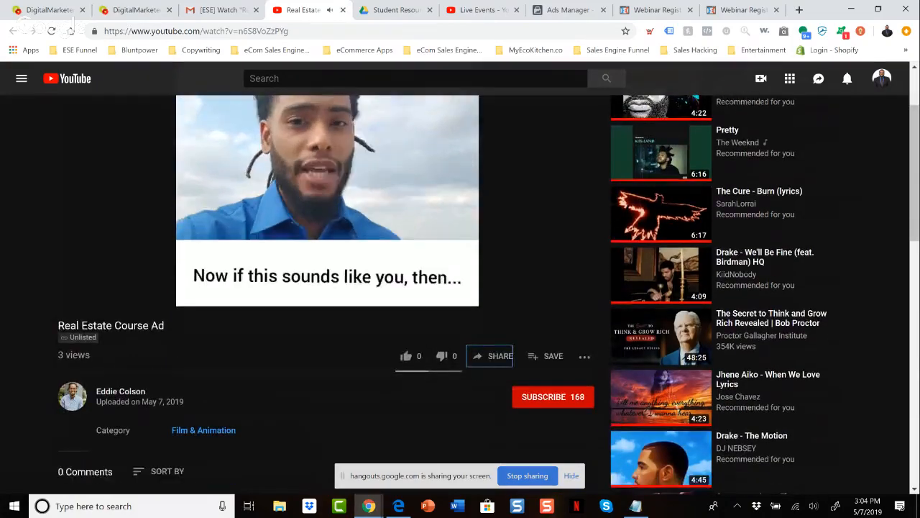
click(491, 355)
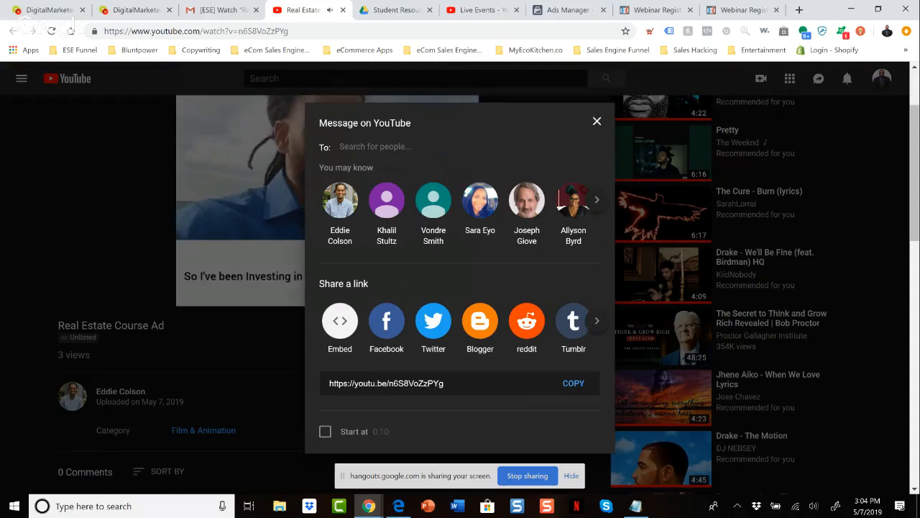
key(Escape)
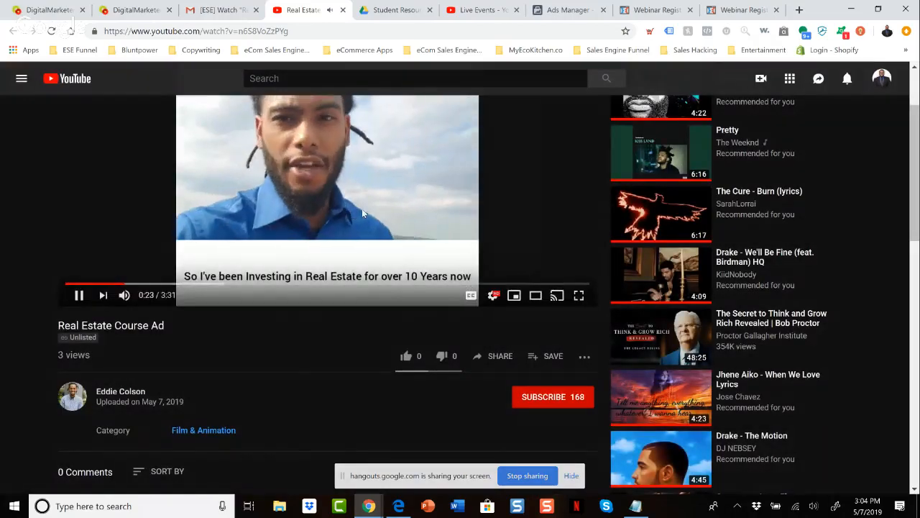
scroll(362, 209, up, 1)
scroll(363, 212, up, 1)
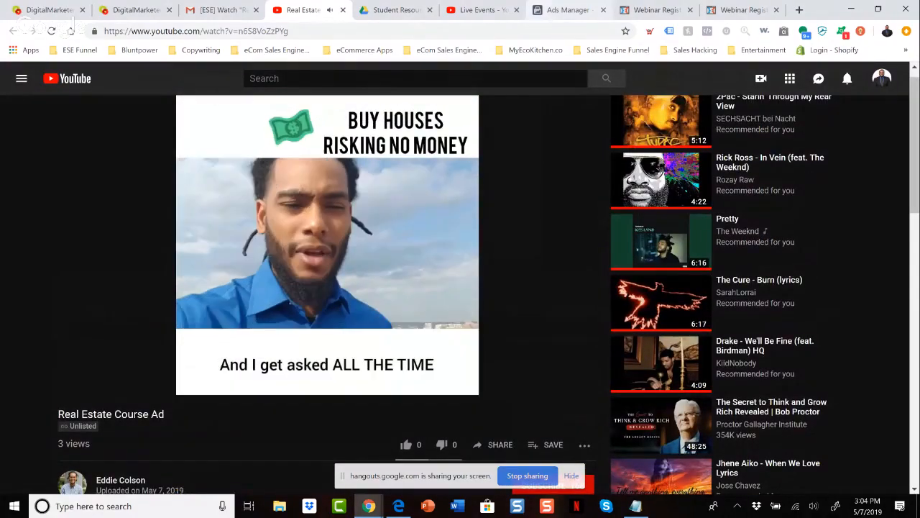
Replace the ad text in Ads Manager with the Want Headline copy from the ad angles document, ending at "Click Below To Claim Your Seat Now".
click(566, 10)
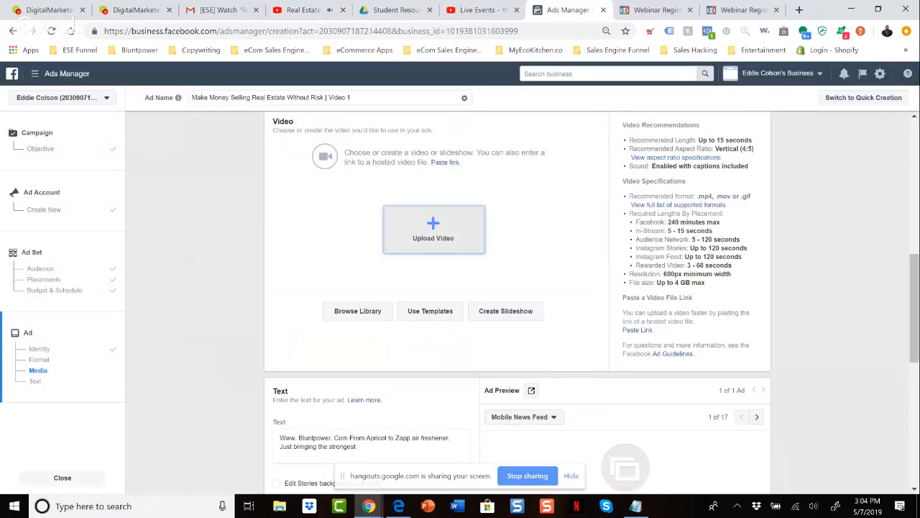
scroll(326, 243, down, 3)
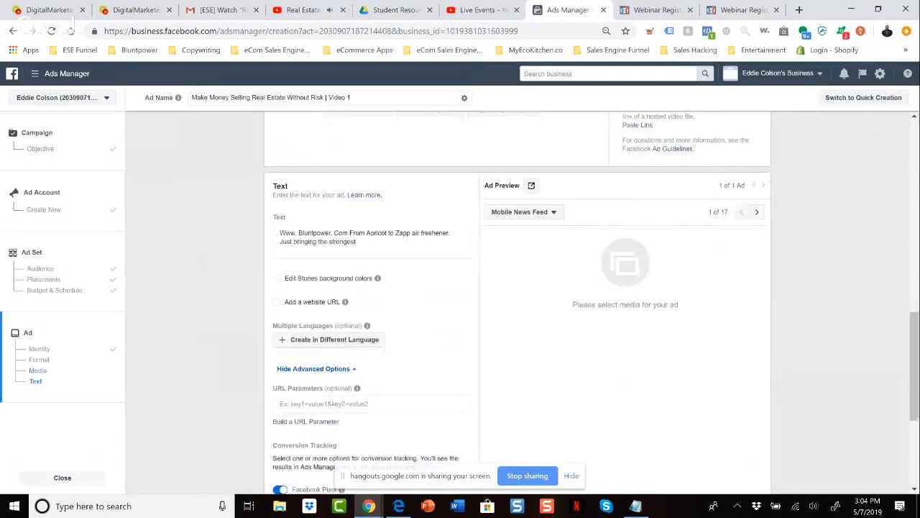
triple_click(326, 242)
key(BackSpace)
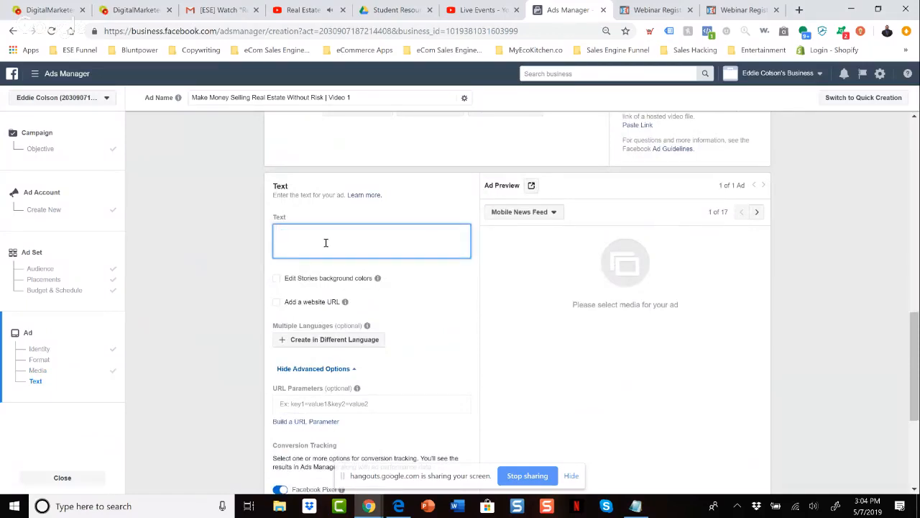
key(alt+Tab)
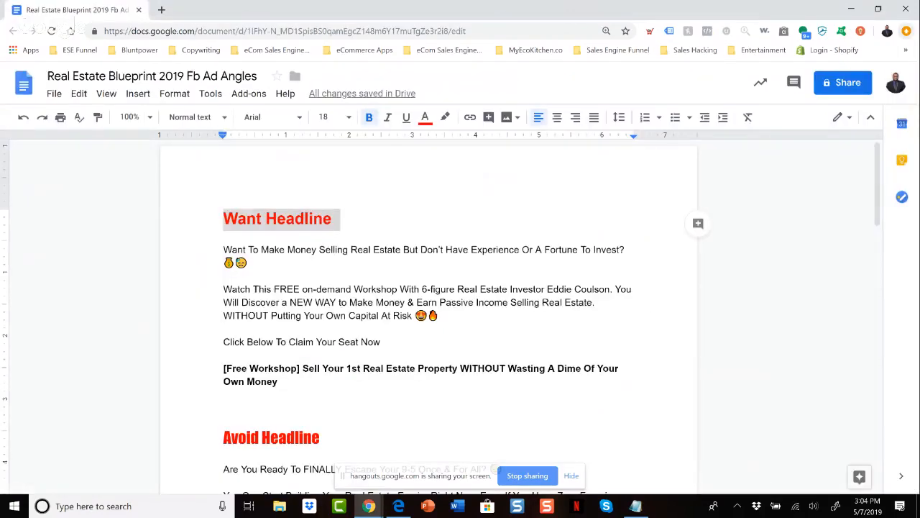
drag(387, 342, 225, 255)
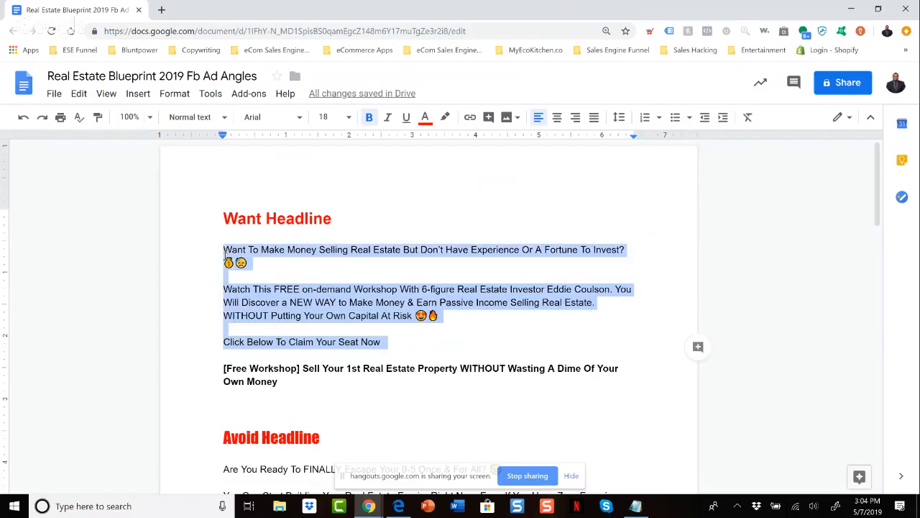
key(ctrl+c)
key(alt+Tab)
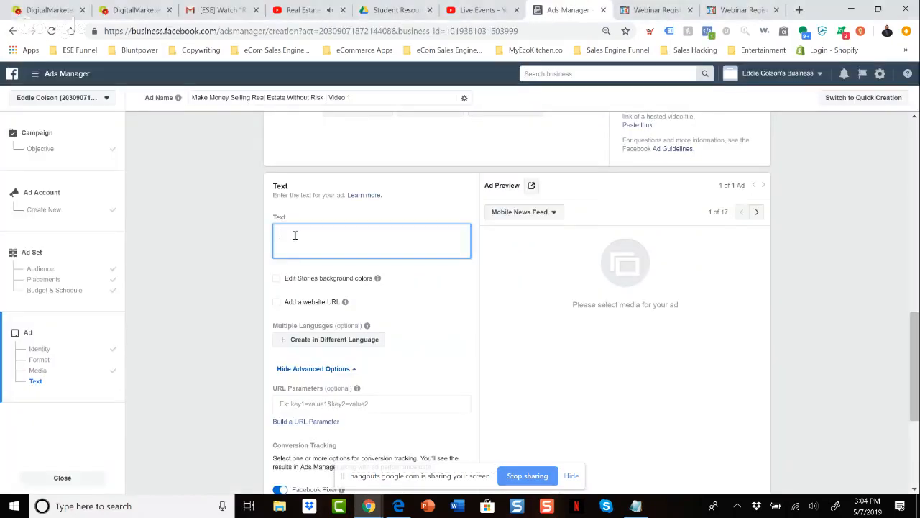
key(ctrl+v)
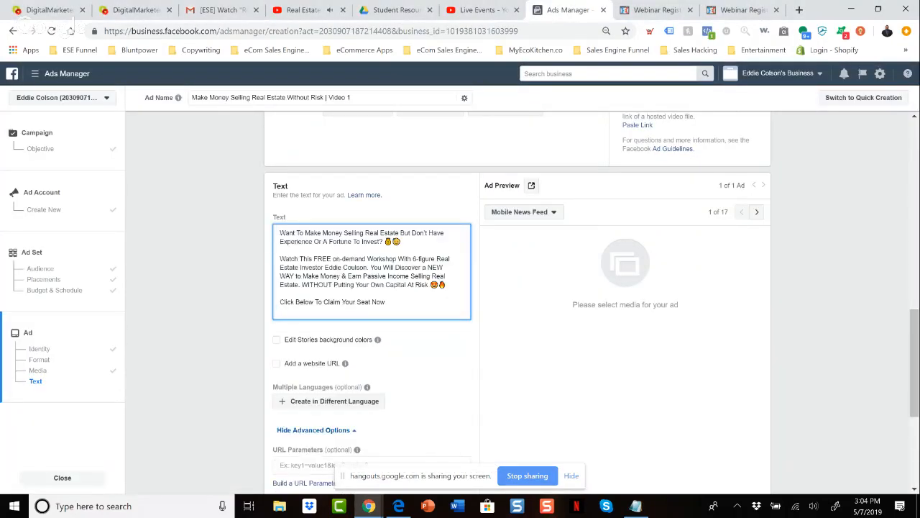
key(BackSpace)
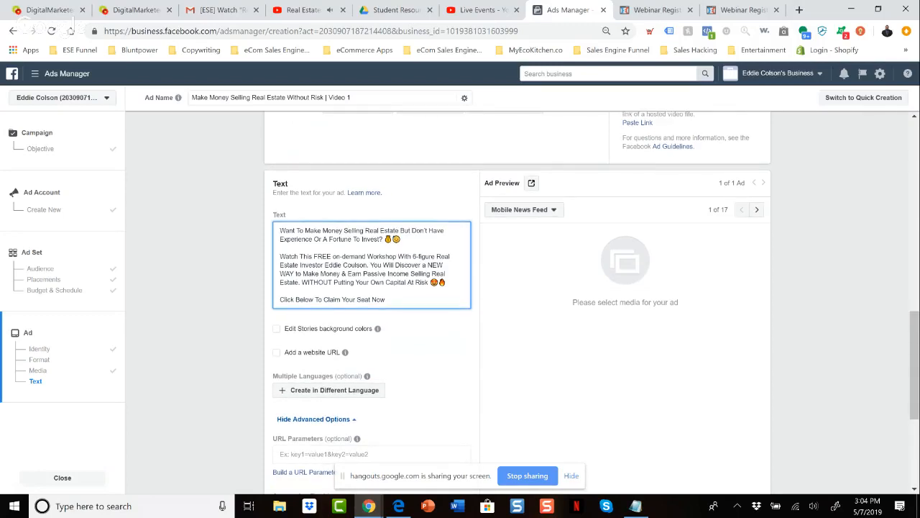
Review the ad's website URL, language, URL parameter and conversion tracking options below the ad text.
scroll(518, 302, down, 1)
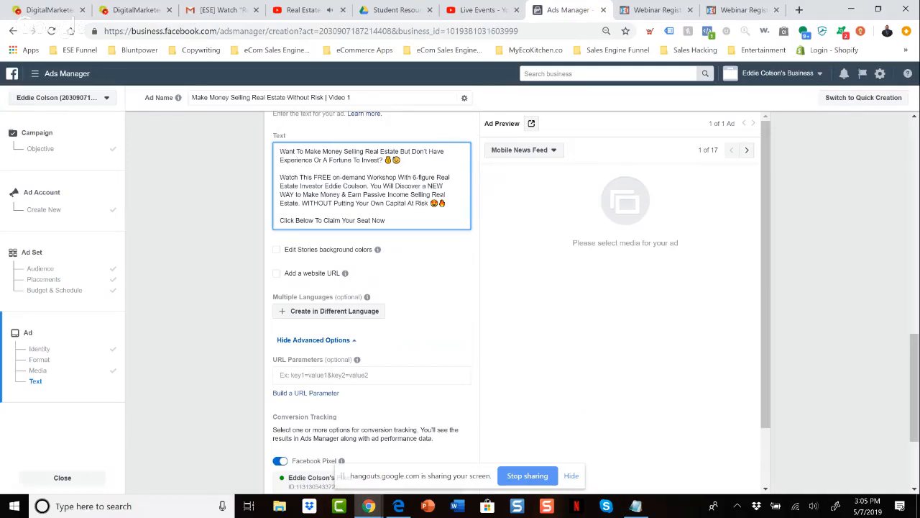
scroll(301, 230, down, 1)
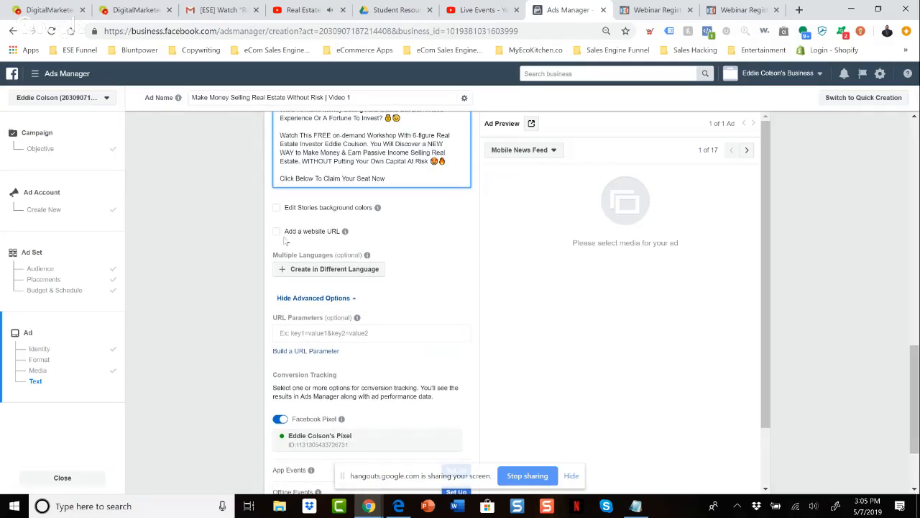
scroll(286, 240, down, 1)
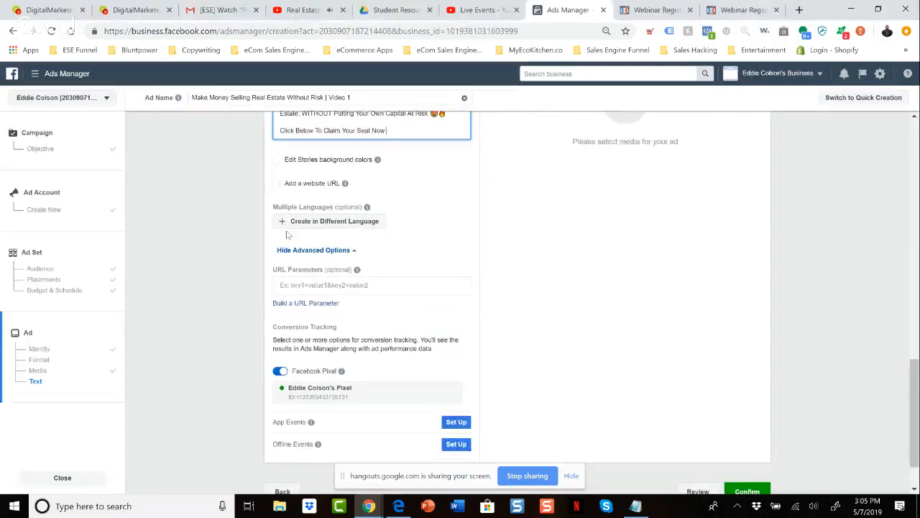
key(alt+Tab)
key(alt+Tab)
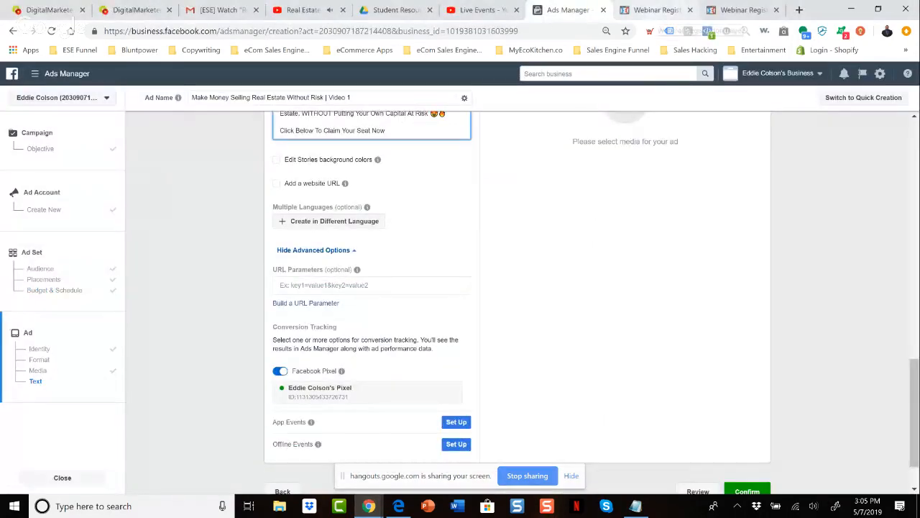
click(654, 10)
click(302, 30)
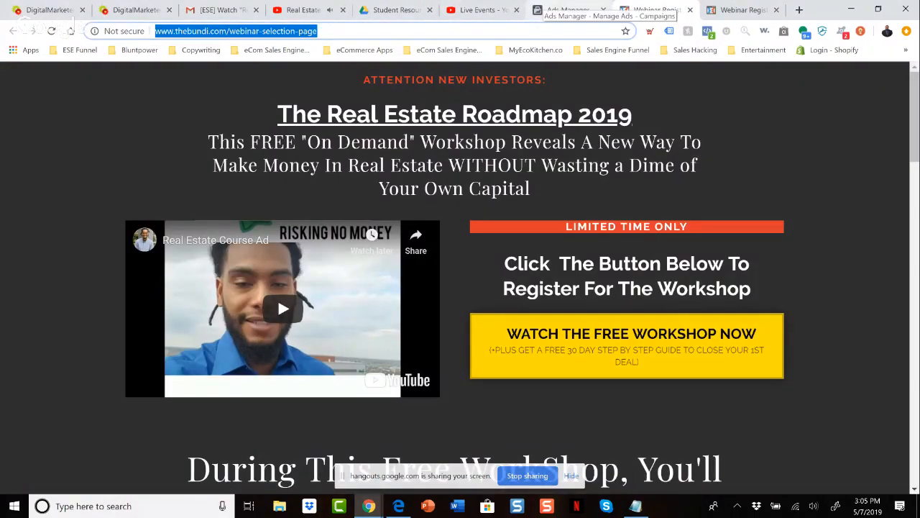
click(568, 11)
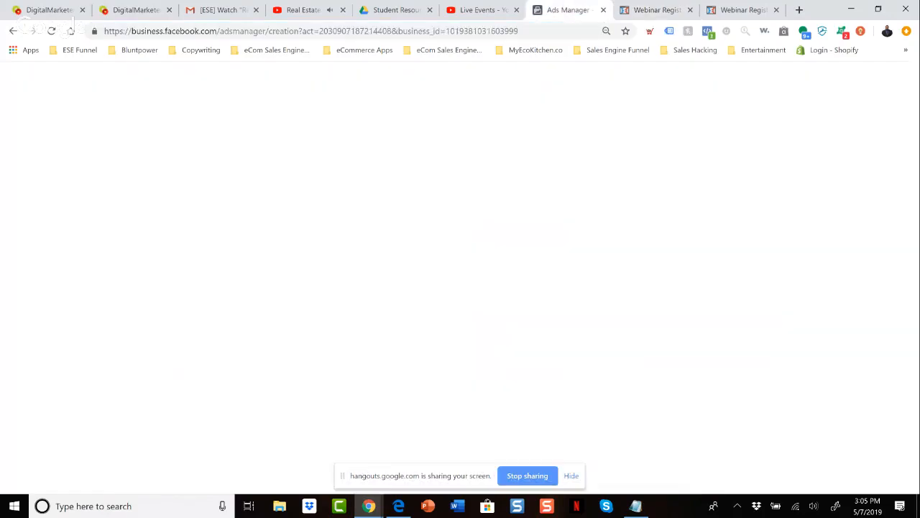
mouse_move(357, 270)
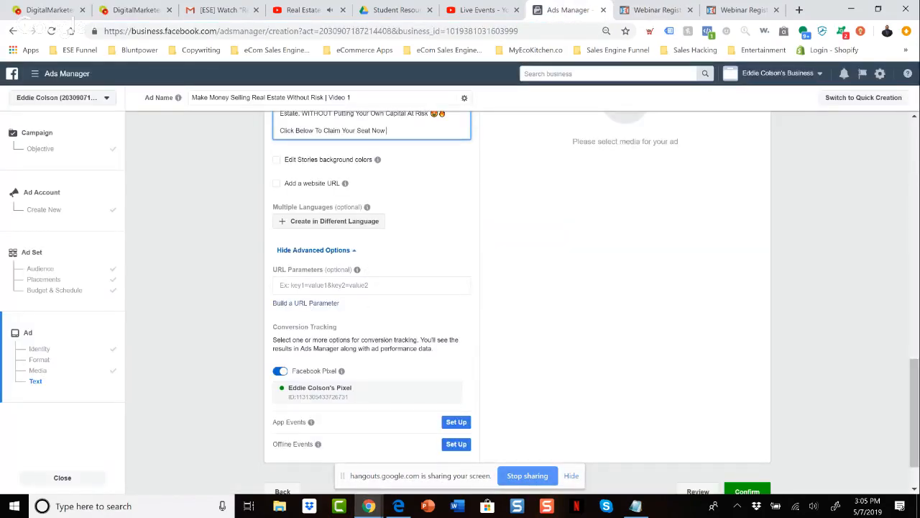
scroll(357, 343, up, 3)
scroll(357, 343, down, 2)
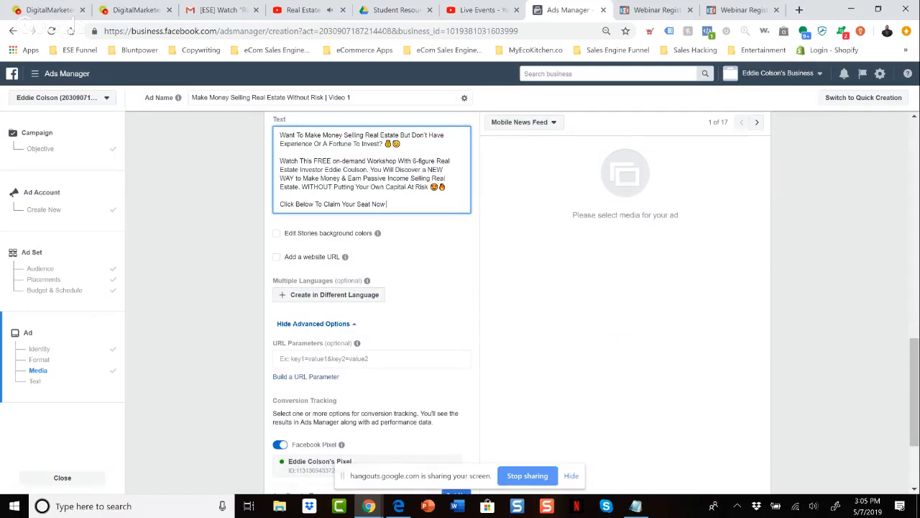
click(277, 256)
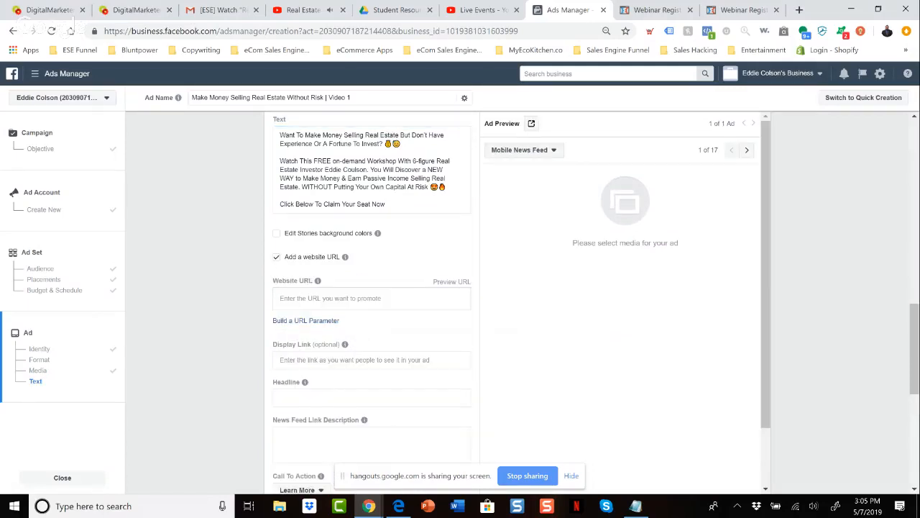
click(360, 298)
key(ctrl+v)
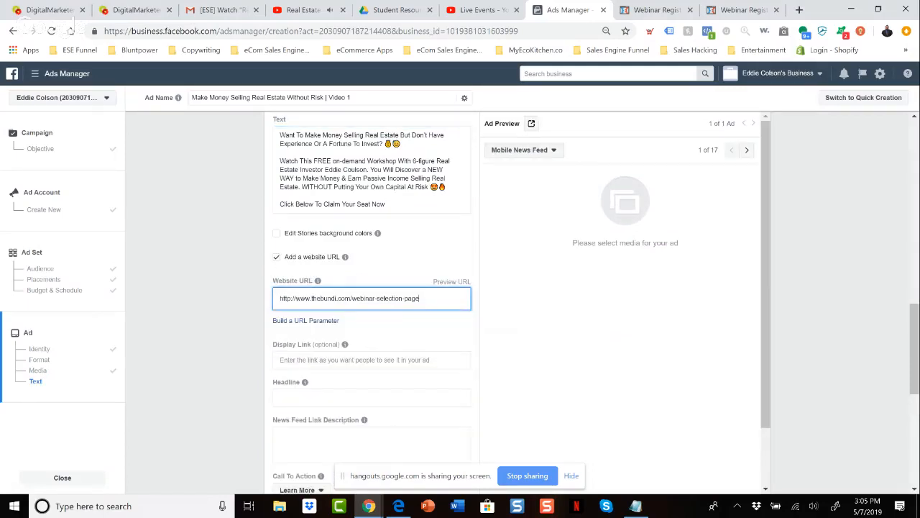
key(Return)
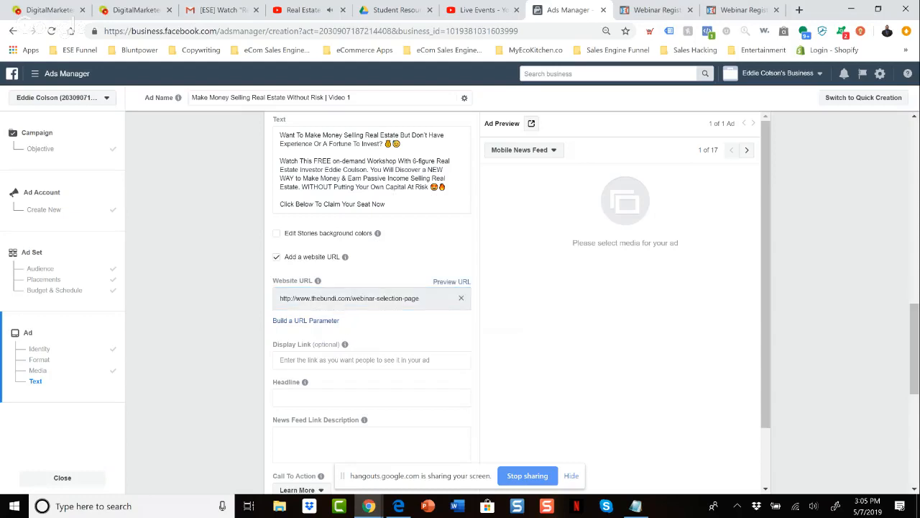
Set the ad headline to "[Free Workshop] Sell Your 1st Real Estate Property WITHOUT Wasting A Dime Of Your Own Money" from the ad angles document.
scroll(372, 302, down, 1)
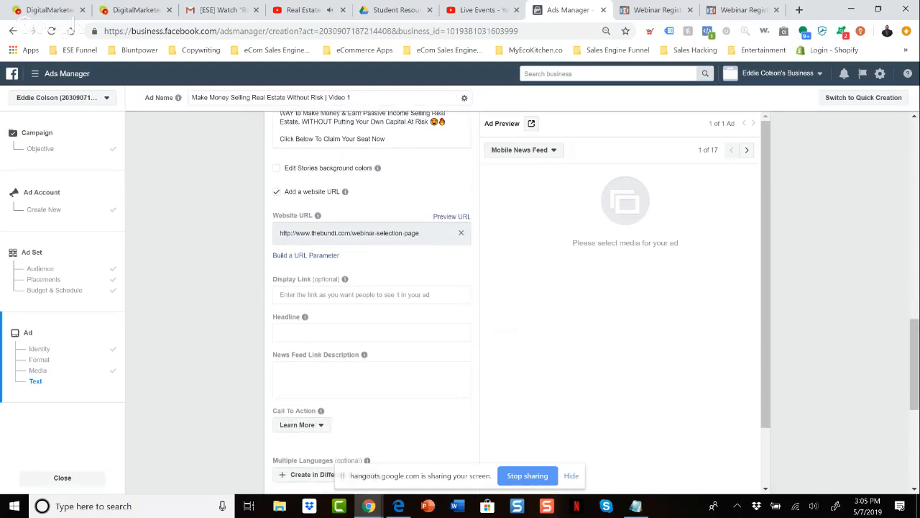
click(372, 333)
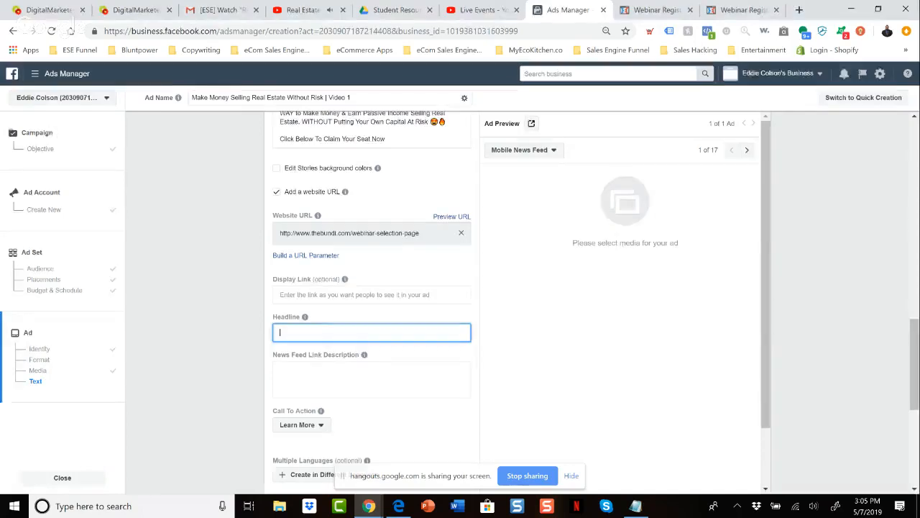
key(alt+Tab)
click(279, 382)
triple_click(279, 382)
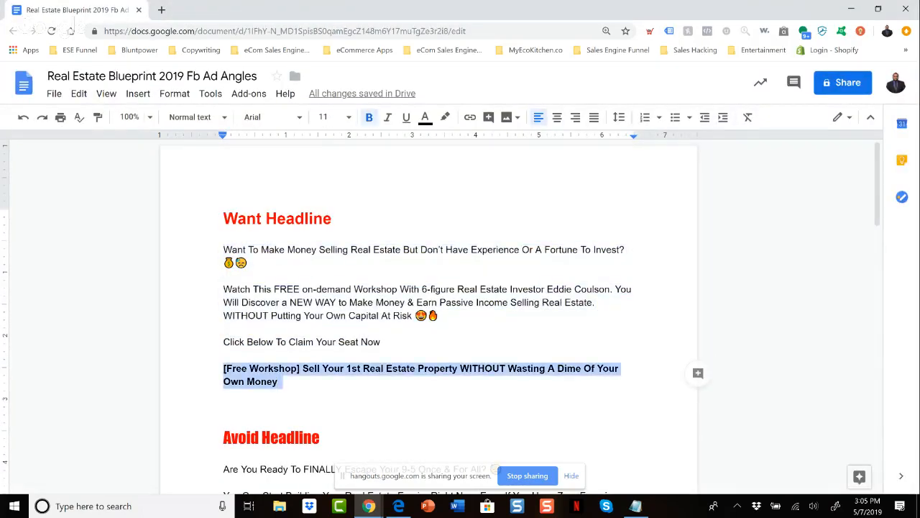
key(alt+Tab)
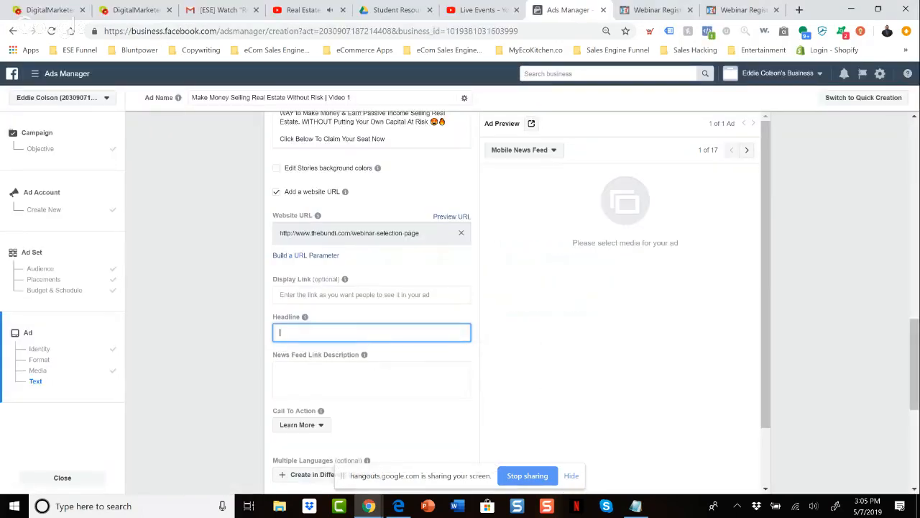
key(ctrl+v)
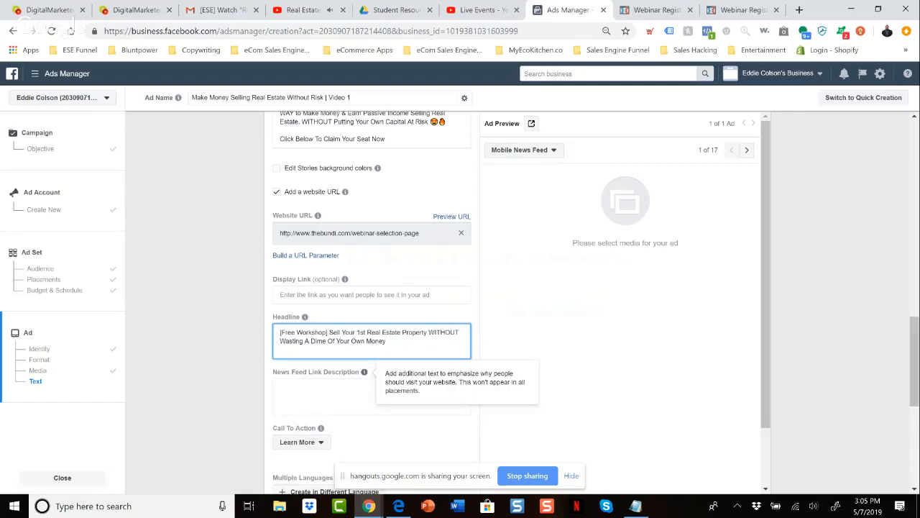
Enter "Claim Your Seat Today" as the ad's News Feed link description.
click(365, 395)
scroll(364, 396, down, 1)
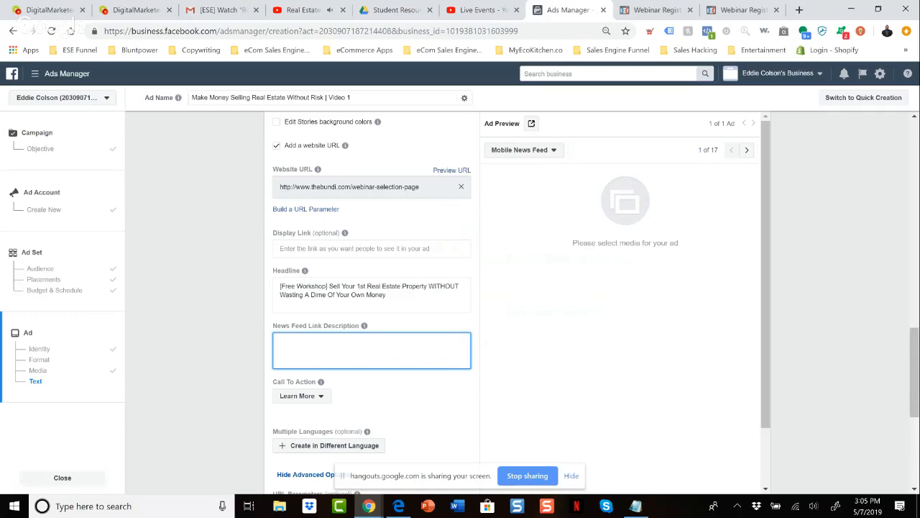
text(Claim Your Seat Tofayday)
Review the completed ad form, covering the video section, ad text, website URL, headline, call to action and conversion tracking.
scroll(365, 313, down, 1)
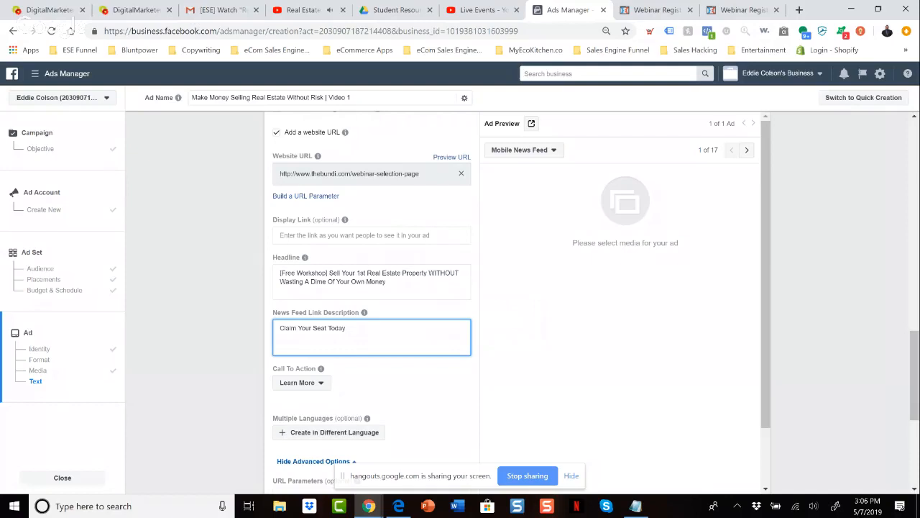
scroll(365, 313, up, 4)
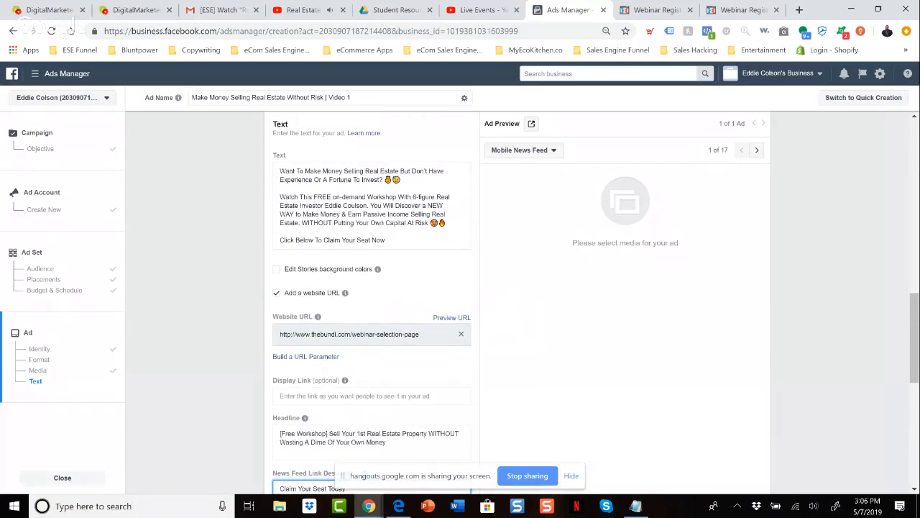
scroll(434, 338, up, 4)
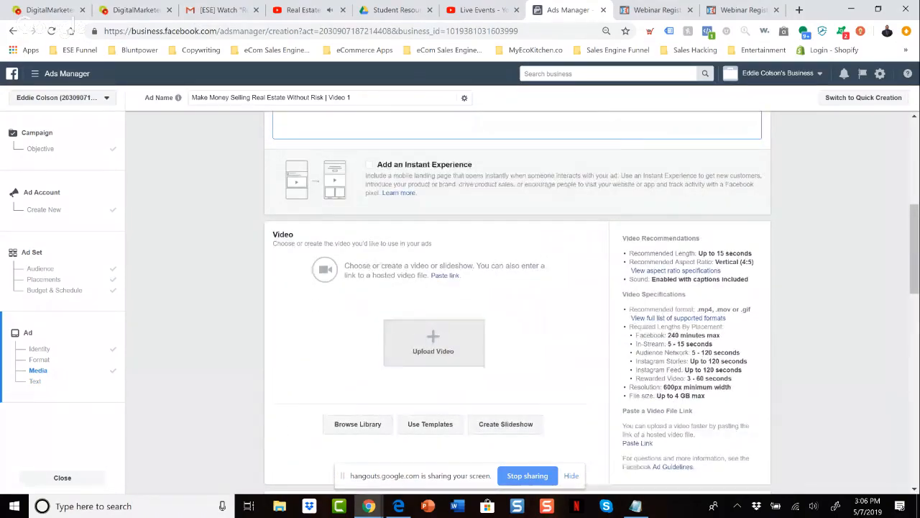
scroll(434, 338, down, 4)
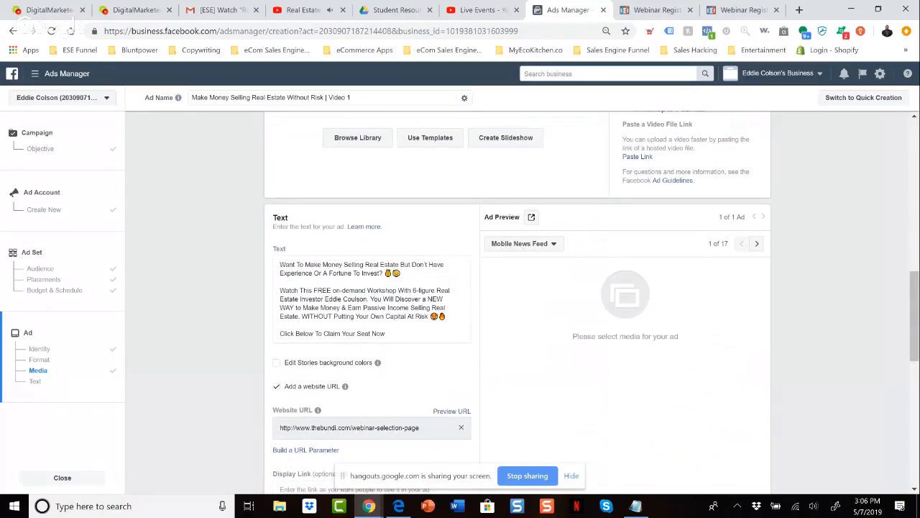
scroll(433, 338, down, 2)
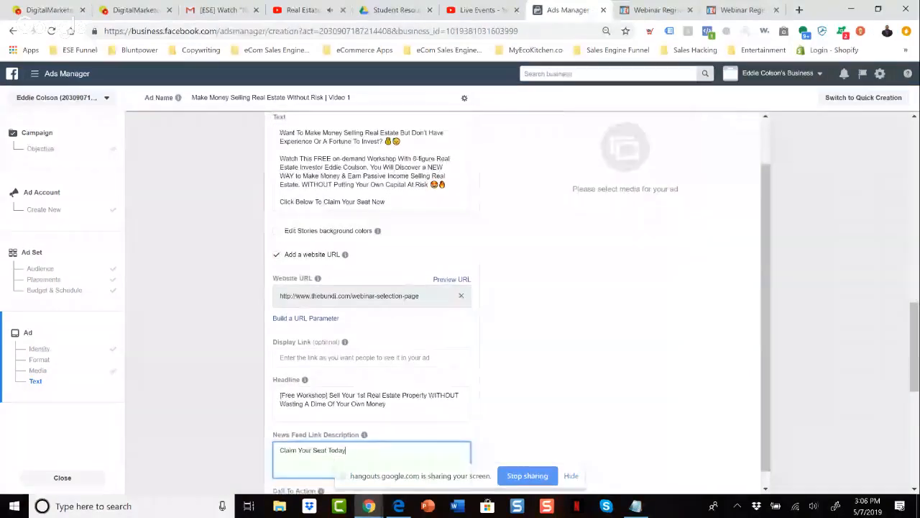
scroll(385, 264, down, 2)
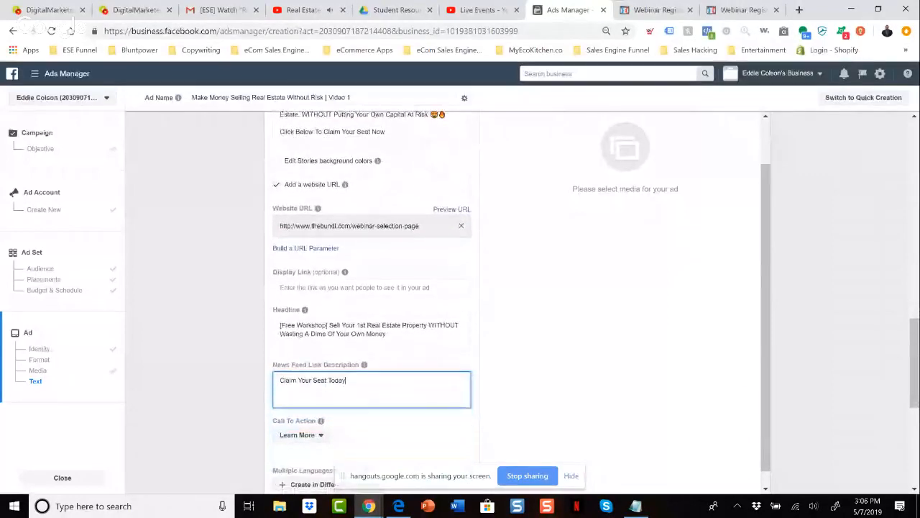
scroll(372, 302, down, 2)
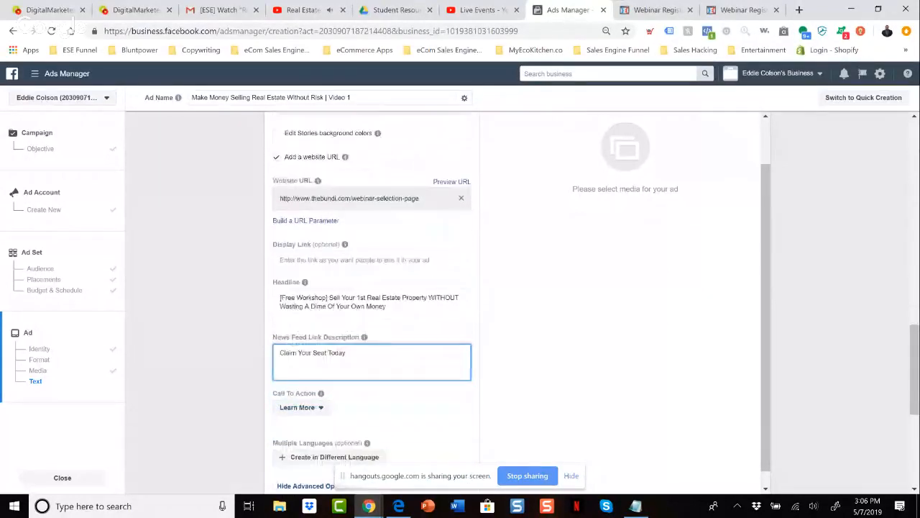
scroll(371, 302, down, 3)
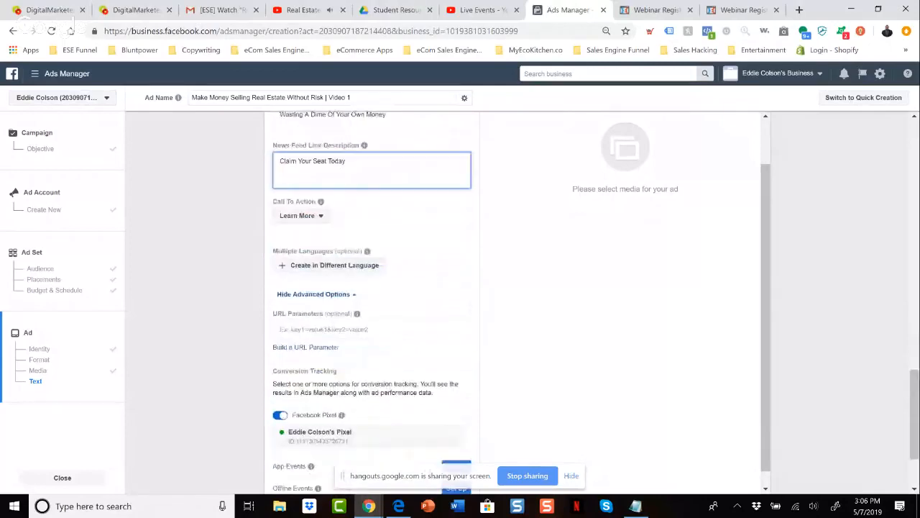
scroll(372, 302, down, 1)
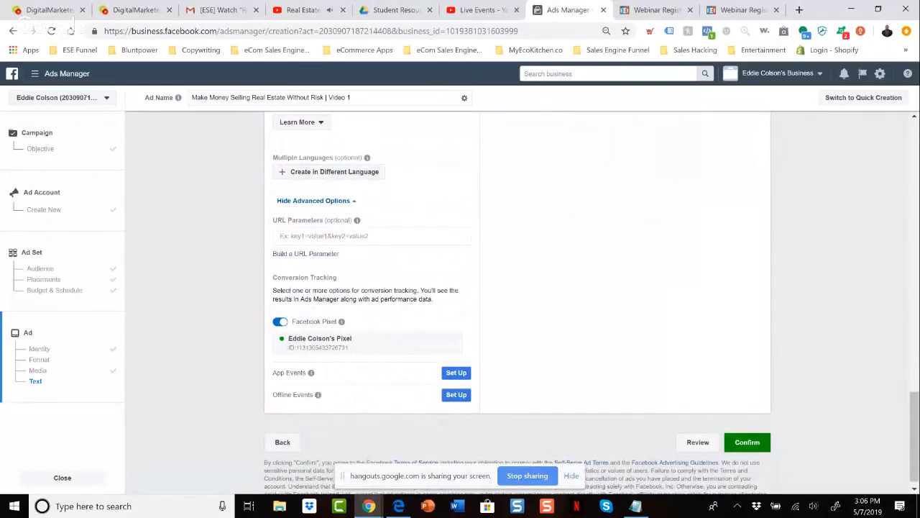
Try to confirm the ad and check the draft campaign and ad set details in the pre-confirmation review.
click(747, 442)
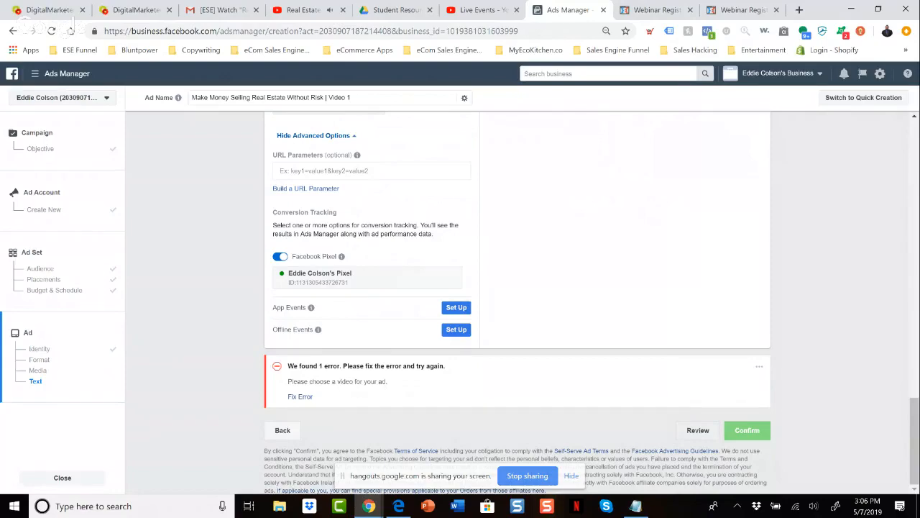
click(697, 429)
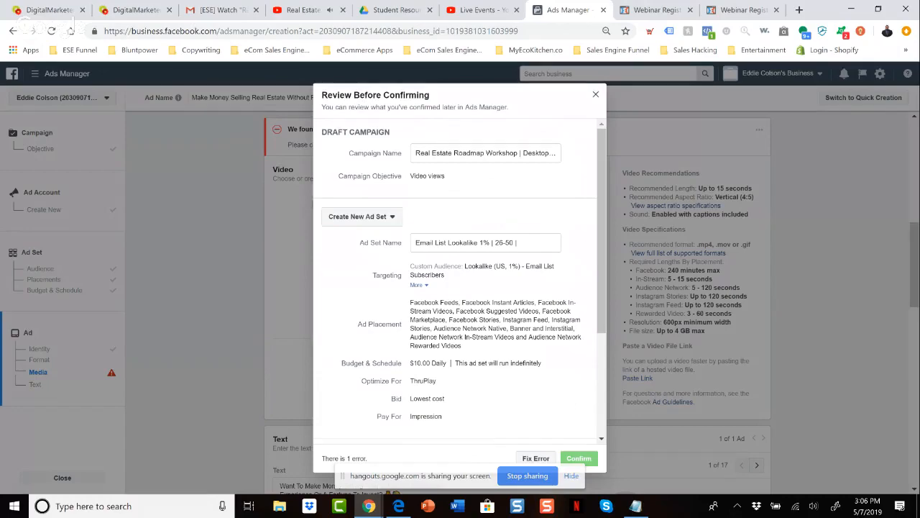
key(Escape)
Look back over the ad's identity, format, video and link text sections.
scroll(518, 373, up, 7)
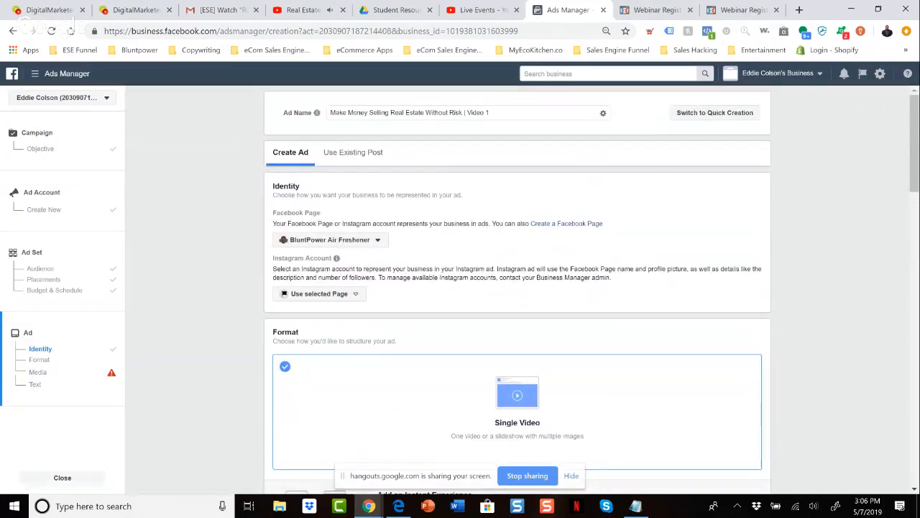
scroll(518, 287, down, 15)
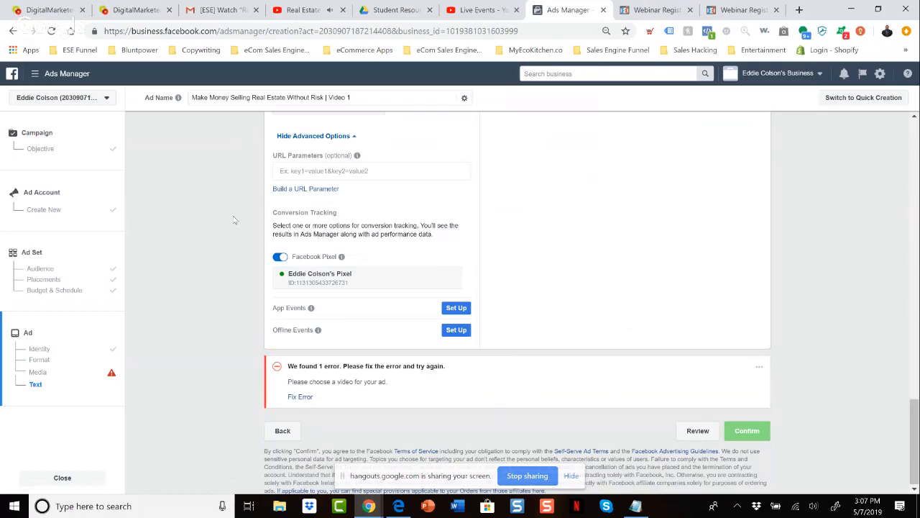
scroll(230, 228, up, 6)
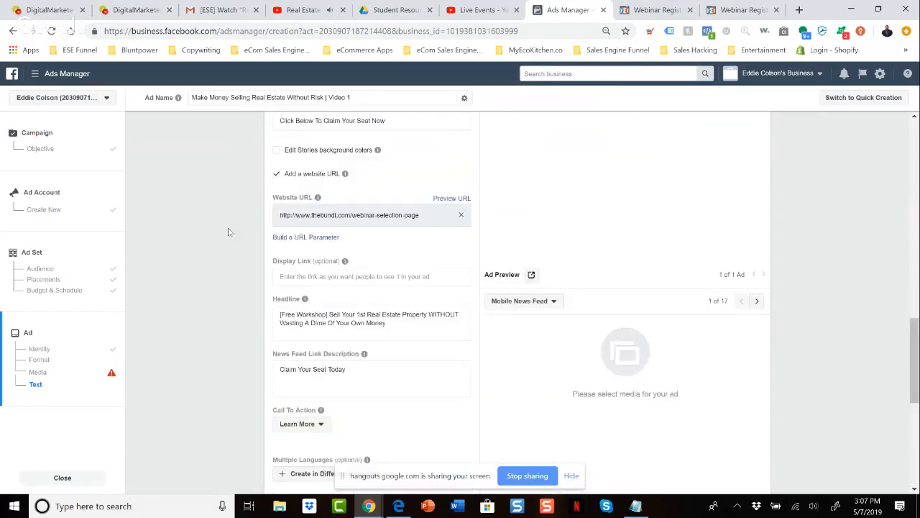
scroll(228, 232, up, 8)
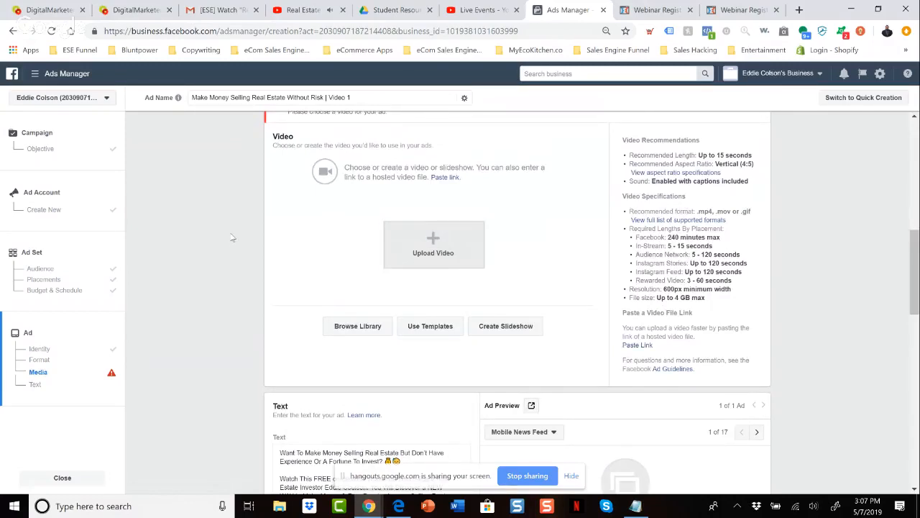
scroll(232, 238, up, 5)
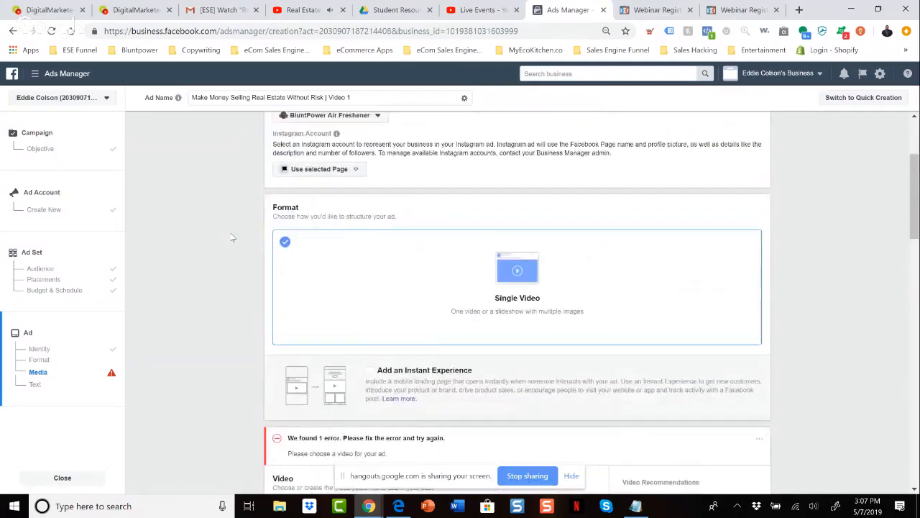